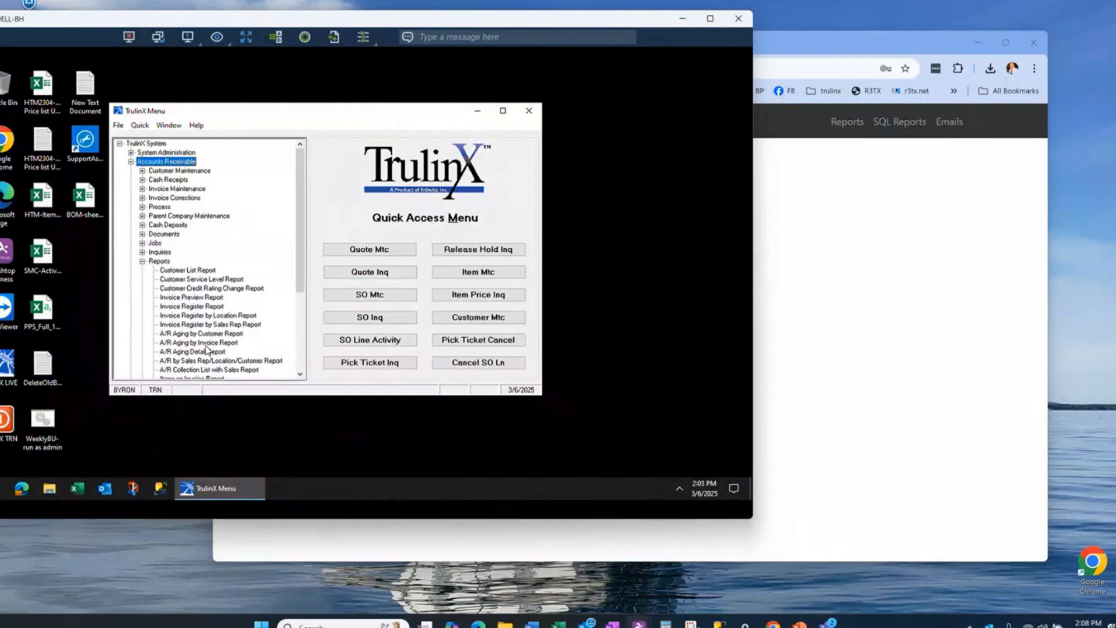
# Step: Open the A/R Aging Detail Report from the Accounts Receivable reports and move its window clear of the menu
pyautogui.scroll(-2, 208, 349)
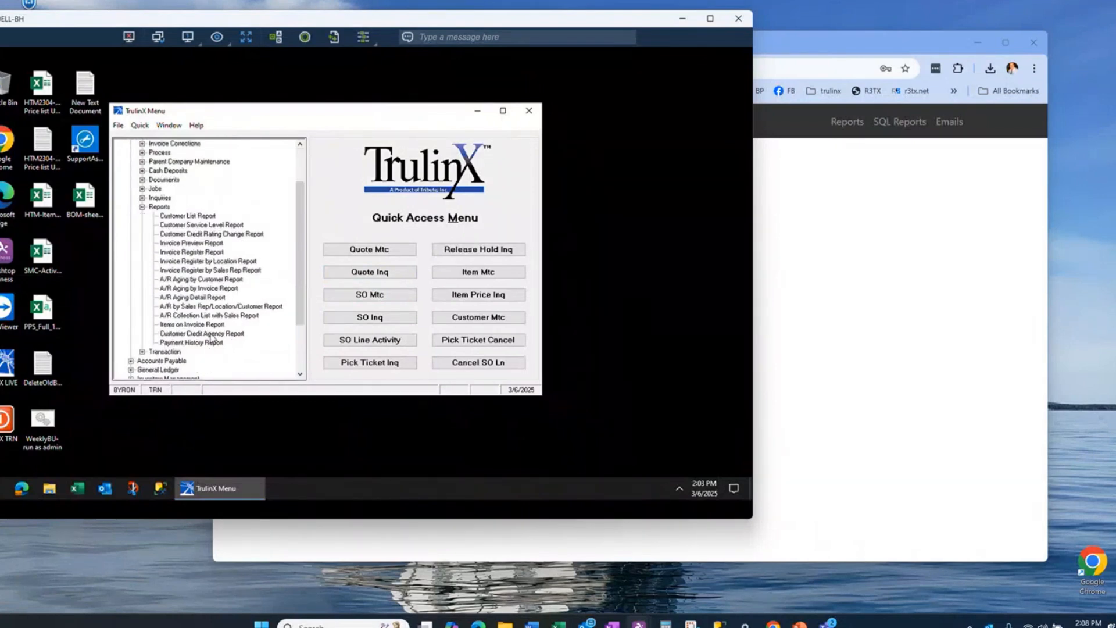
pyautogui.click(207, 298)
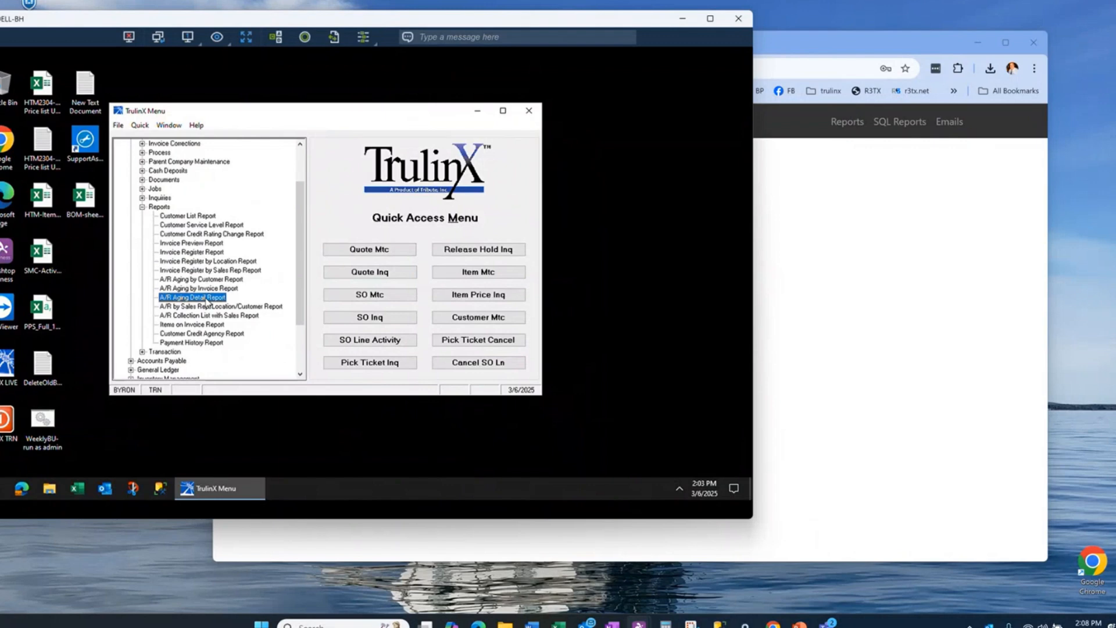
pyautogui.doubleClick(206, 298)
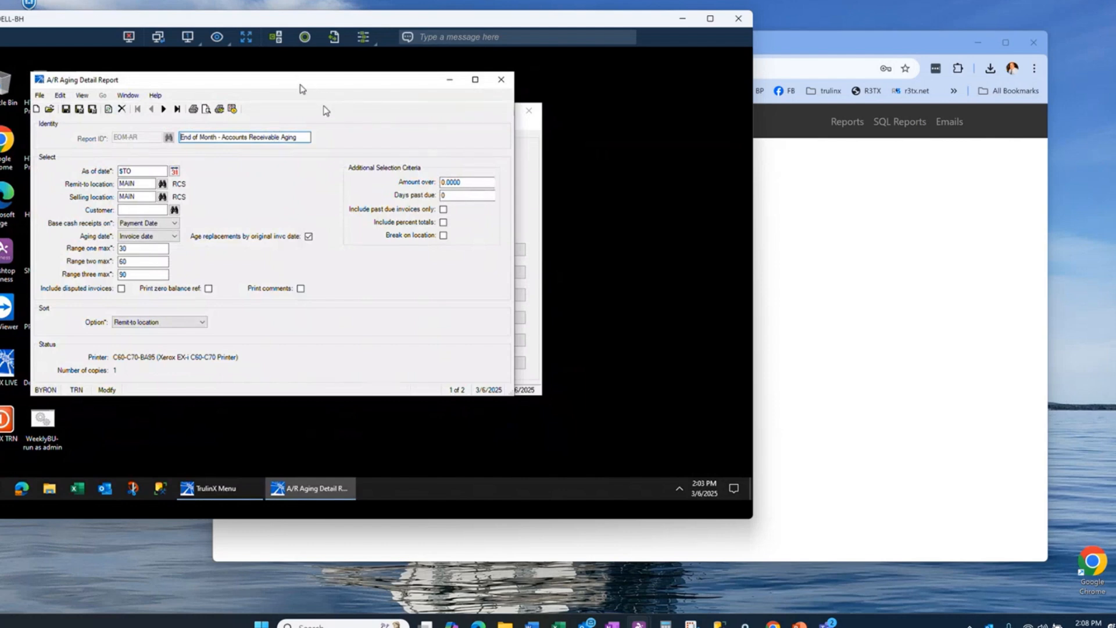
pyautogui.moveTo(297, 82); pyautogui.dragTo(425, 147)
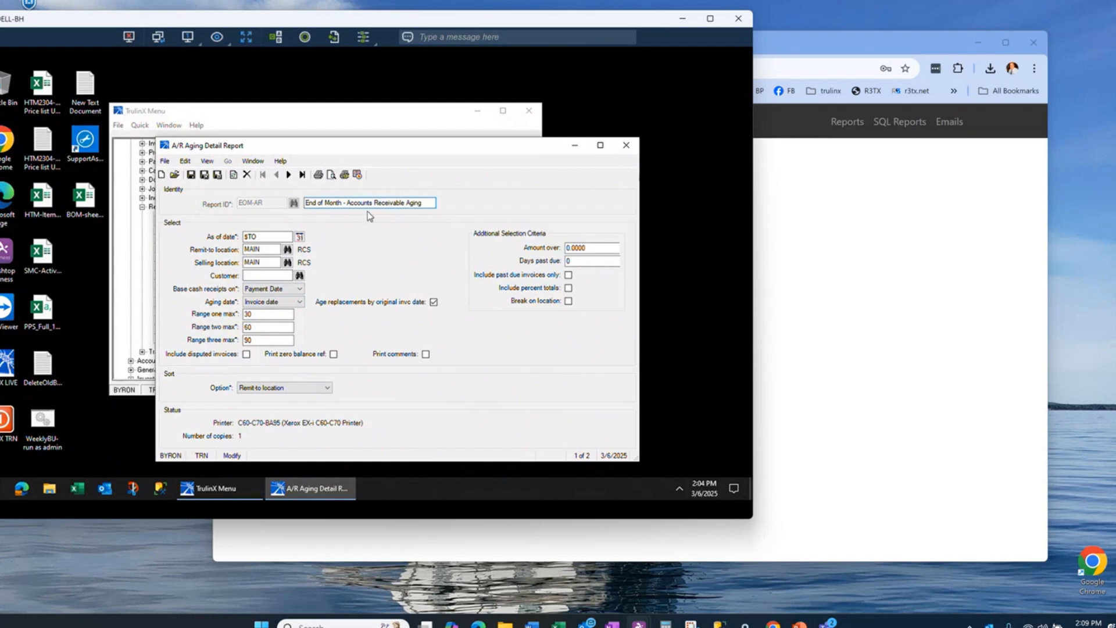
# Step: Switch to R3TX Services in Chrome, sign in with the prefilled credentials, and open the EOM-AR report's settings
pyautogui.click(845, 274)
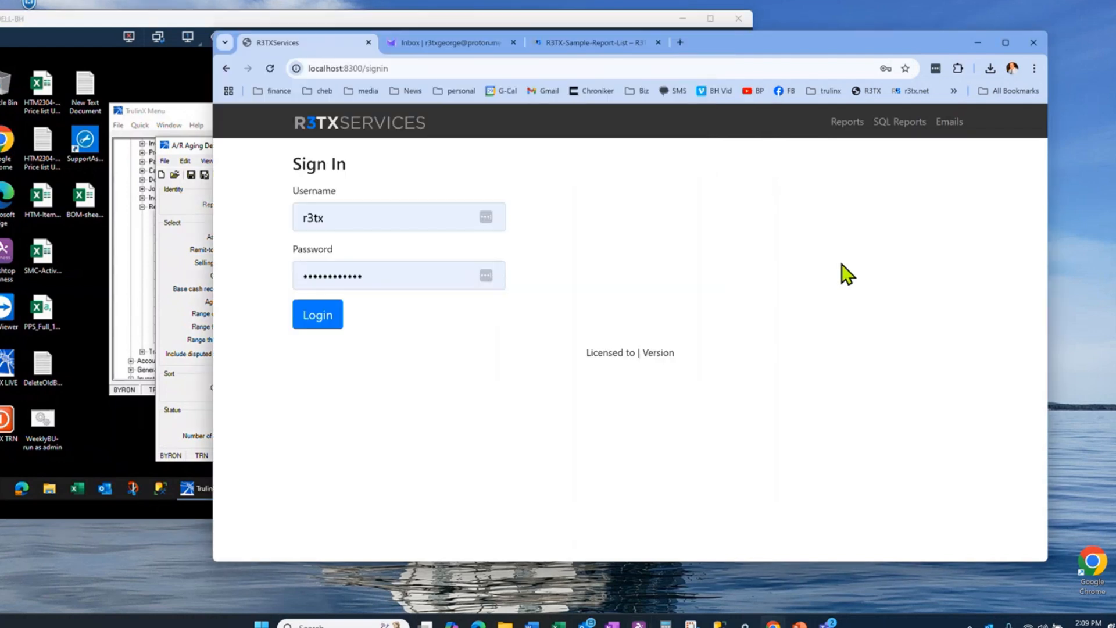
pyautogui.click(317, 322)
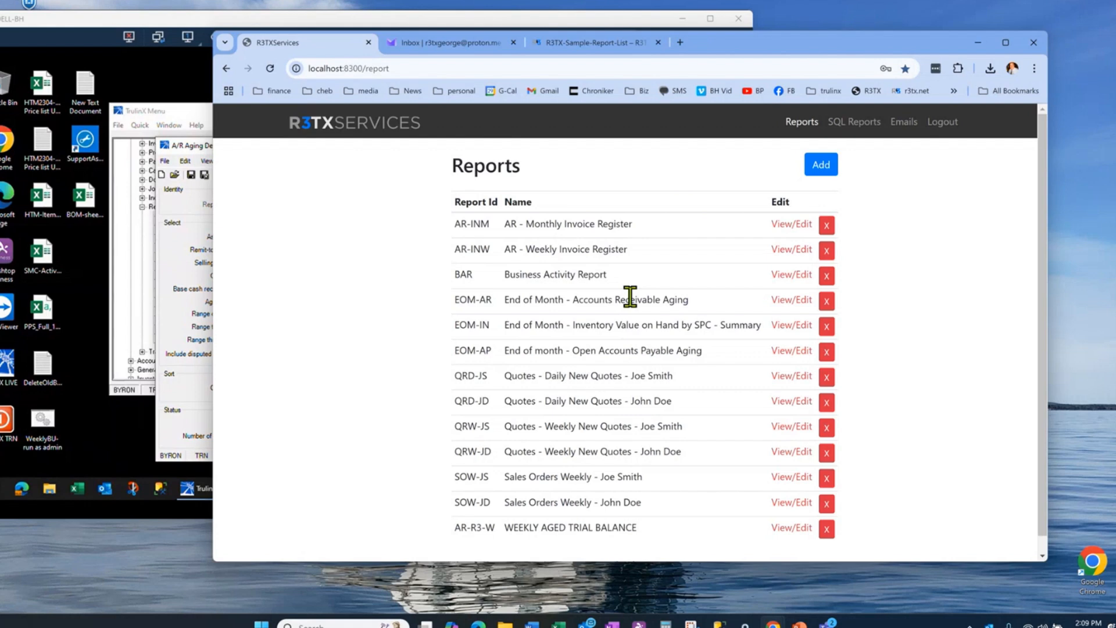
pyautogui.click(781, 301)
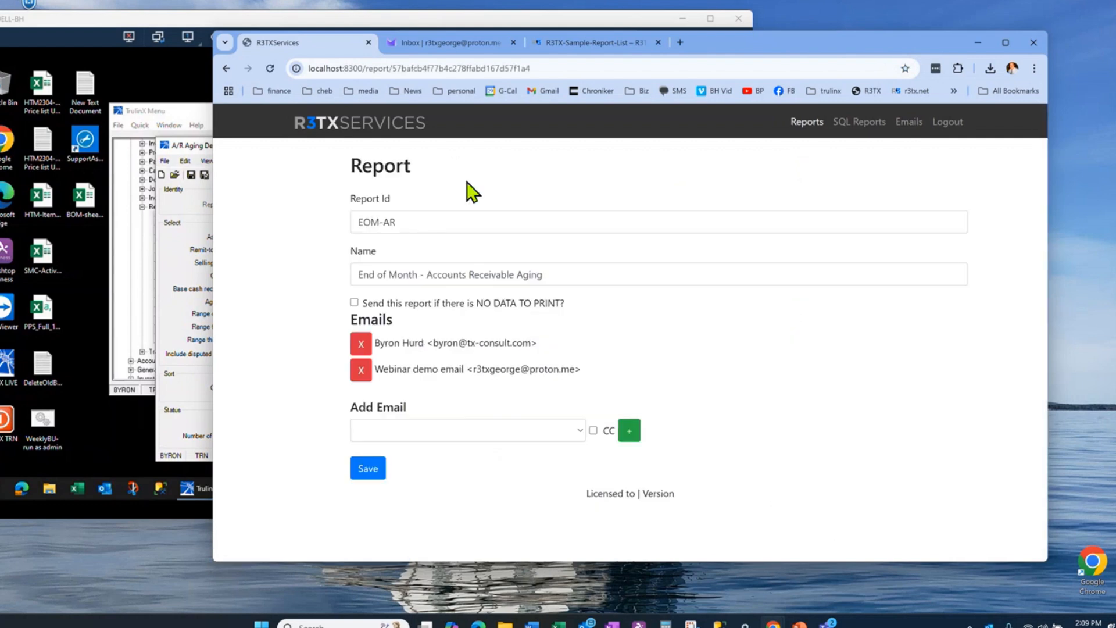
pyautogui.moveTo(772, 44); pyautogui.dragTo(871, 49)
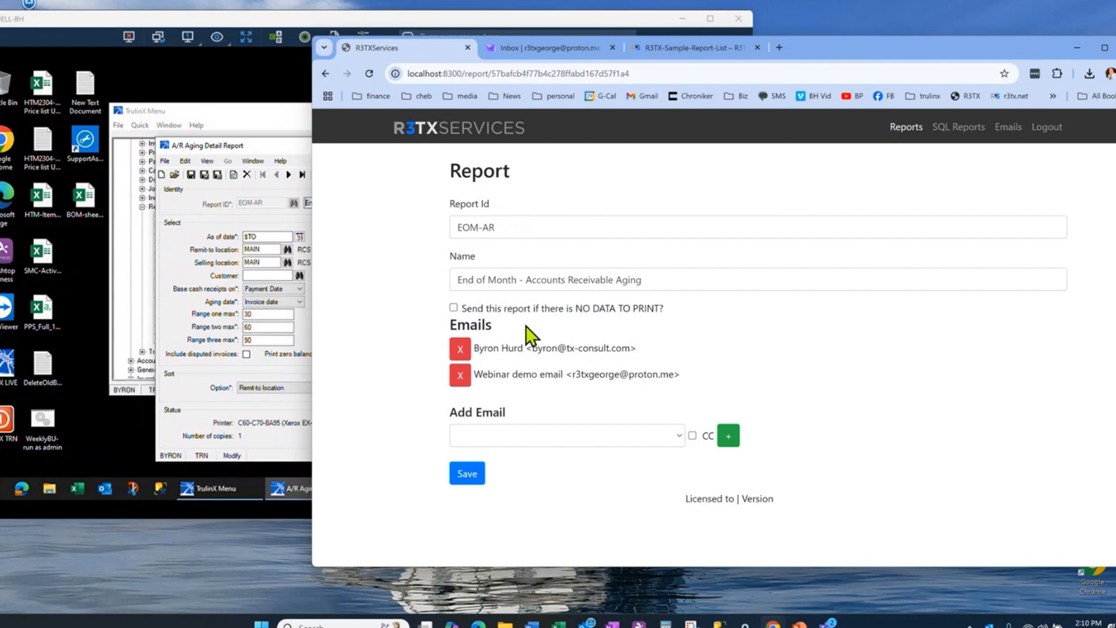
# Step: Check the selectable email recipients and the no-data sending option of the EOM-AR report, and return to the reports list
pyautogui.click(681, 442)
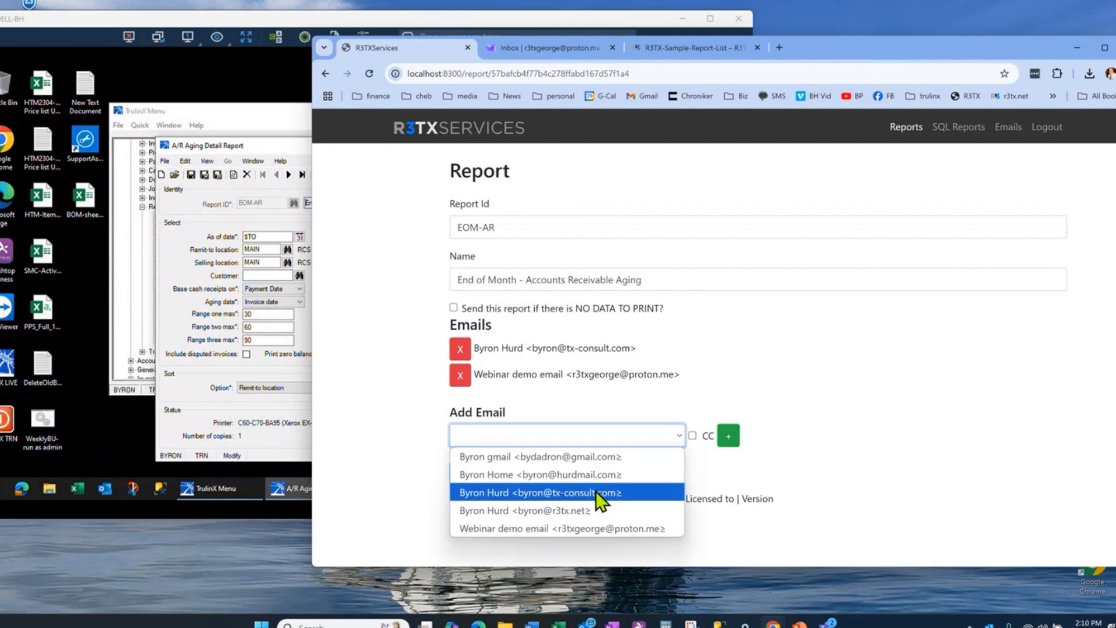
pyautogui.click(755, 365)
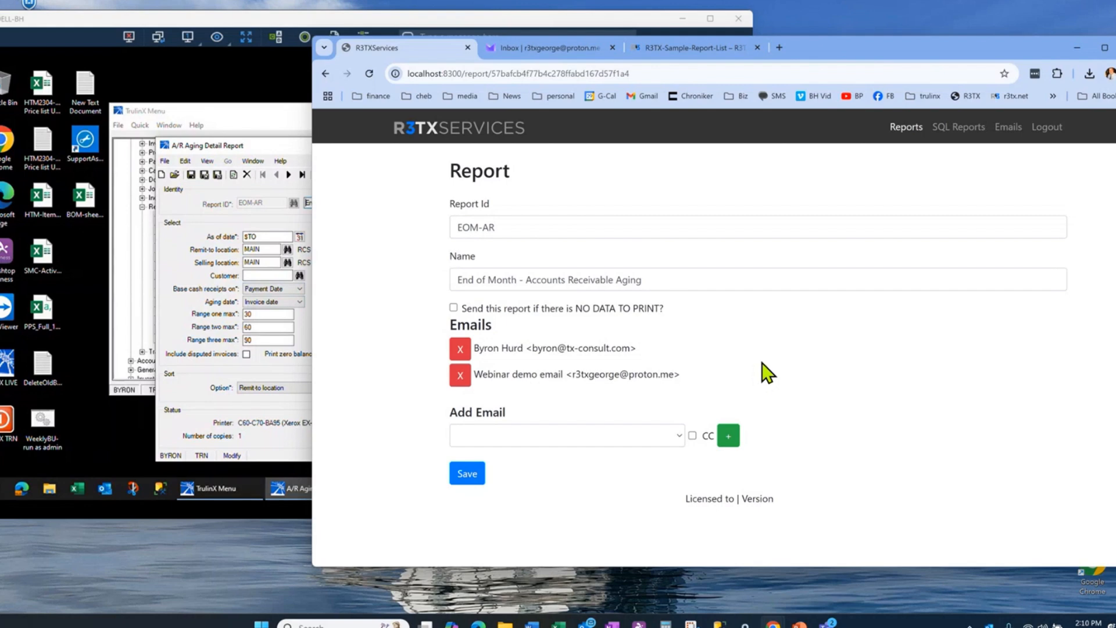
pyautogui.click(454, 309)
pyautogui.click(454, 307)
pyautogui.click(906, 127)
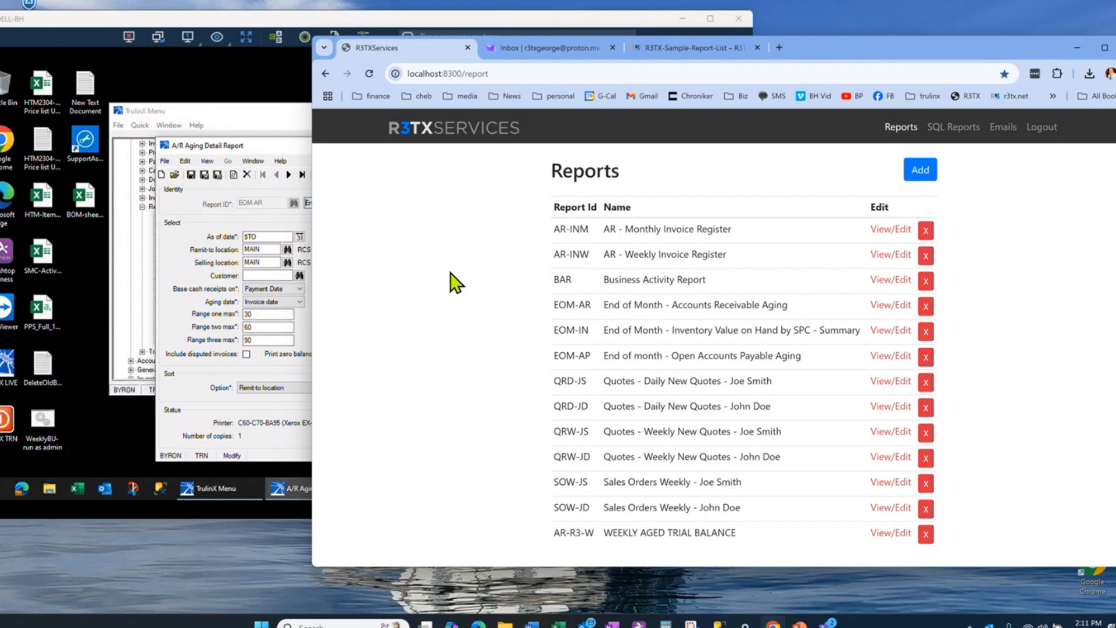
# Step: Switch to the Proton Mail inbox and move the "Customer List - 03-06-25" message to the trash
pyautogui.click(560, 49)
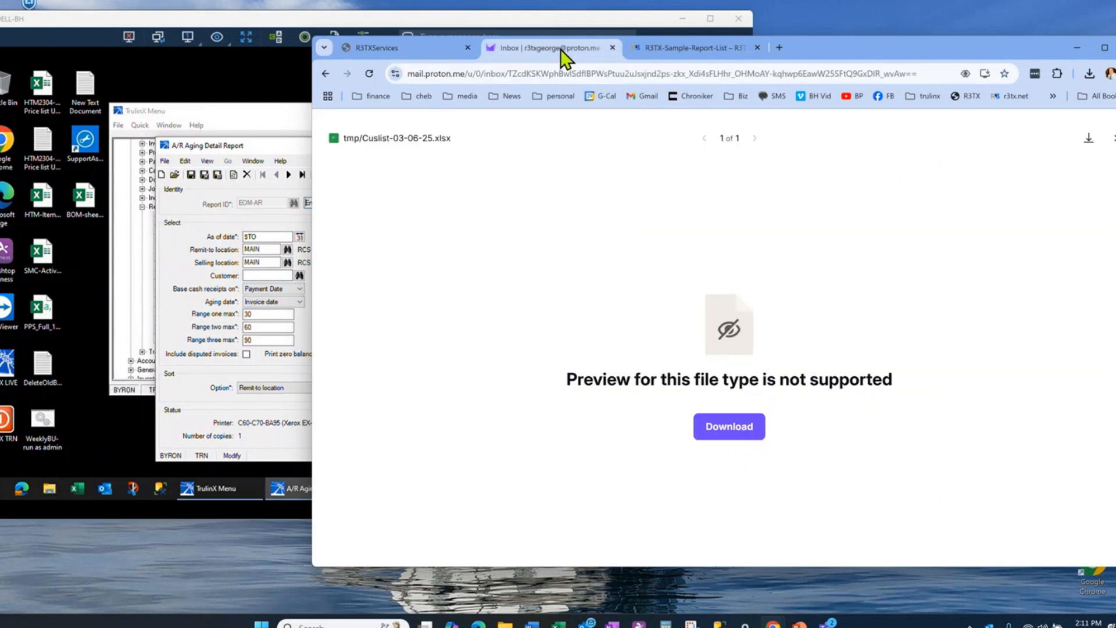
pyautogui.click(326, 74)
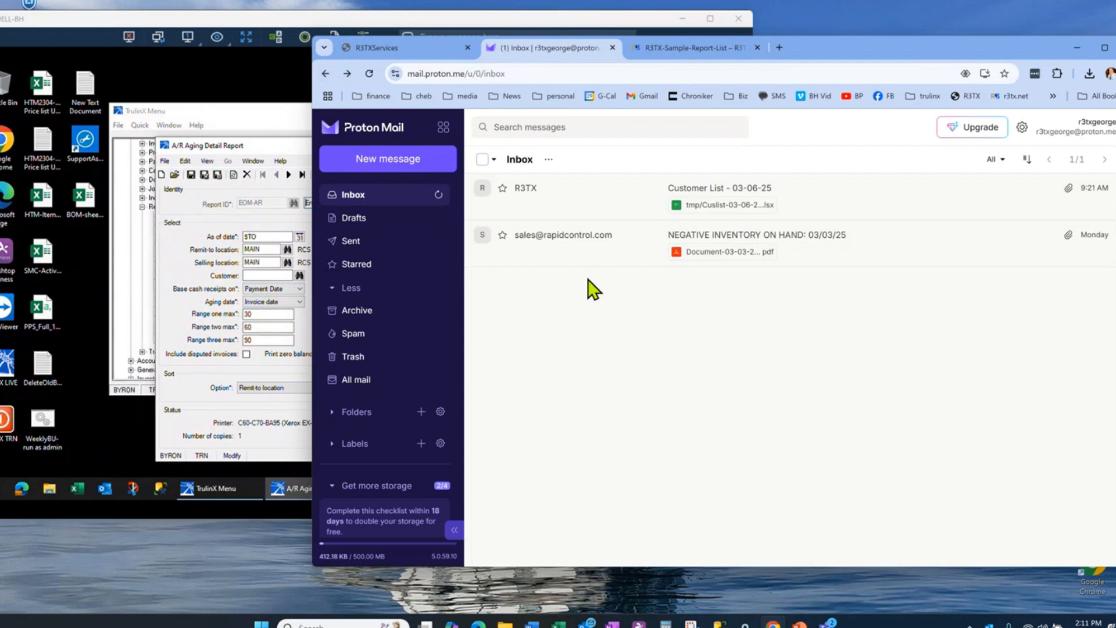
pyautogui.click(483, 188)
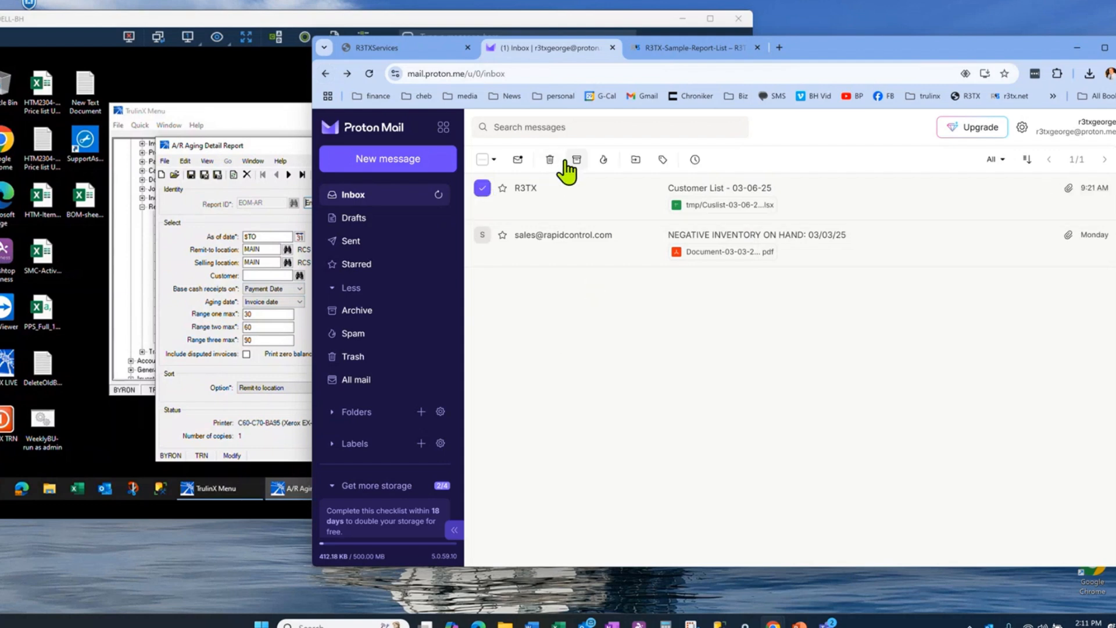
pyautogui.click(549, 160)
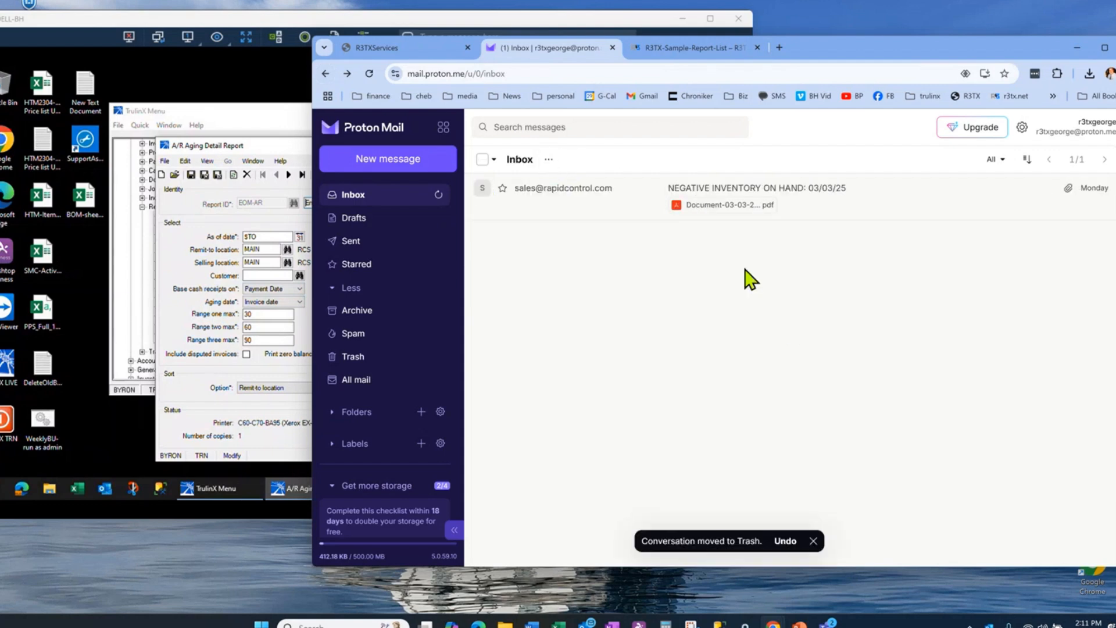
# Step: View page 2 of the PDF attached to the "NEGATIVE INVENTORY ON HAND: 03/03/25" email and return to the inbox
pyautogui.click(731, 191)
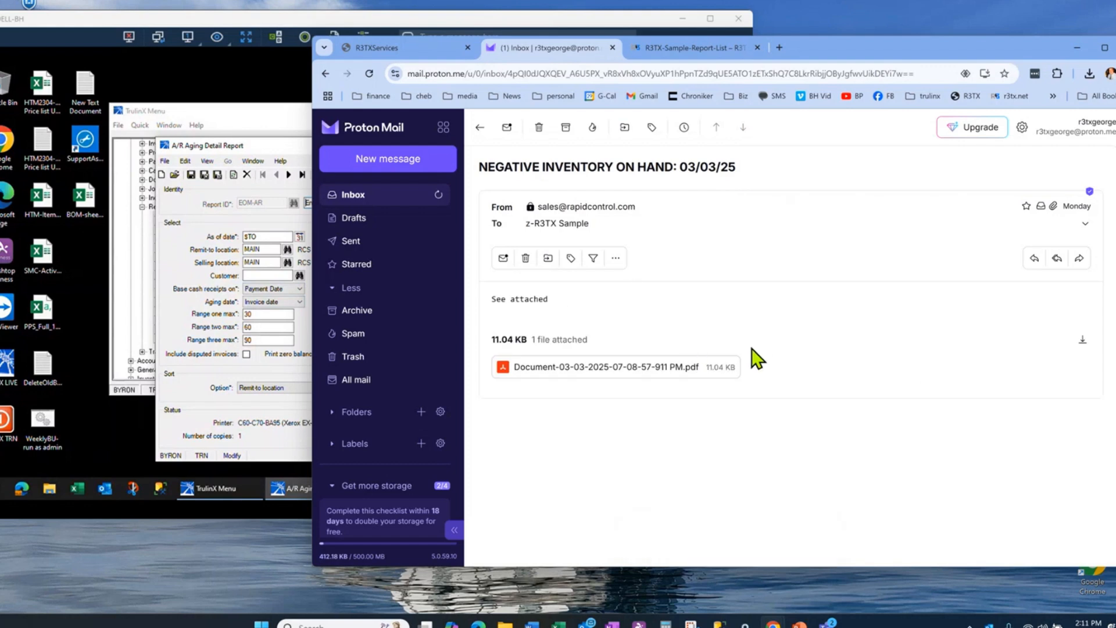
pyautogui.click(609, 372)
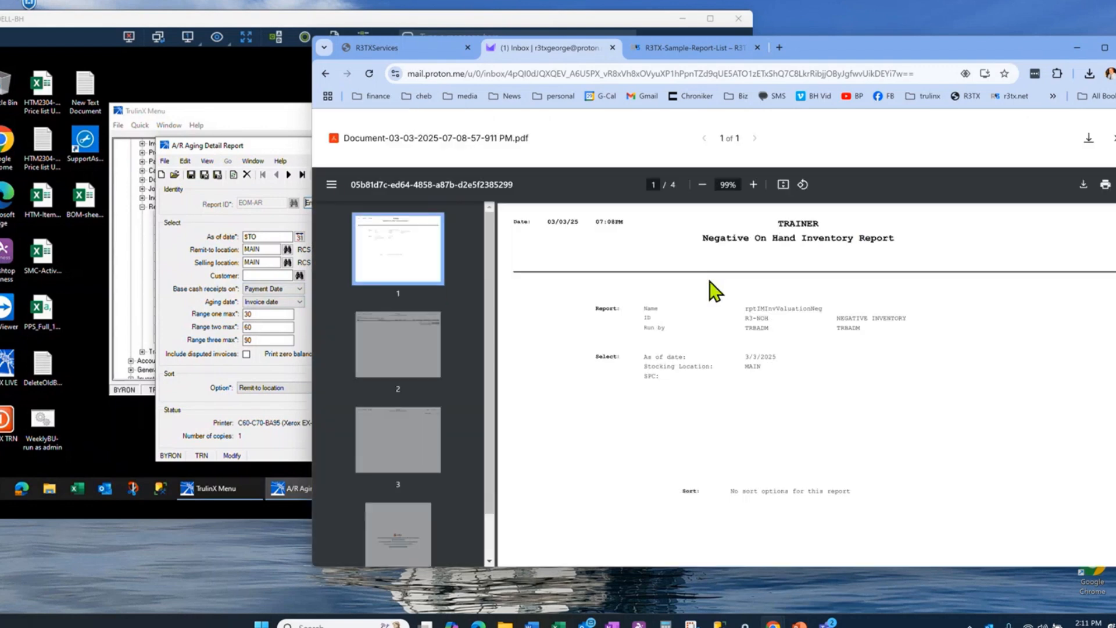
pyautogui.click(400, 356)
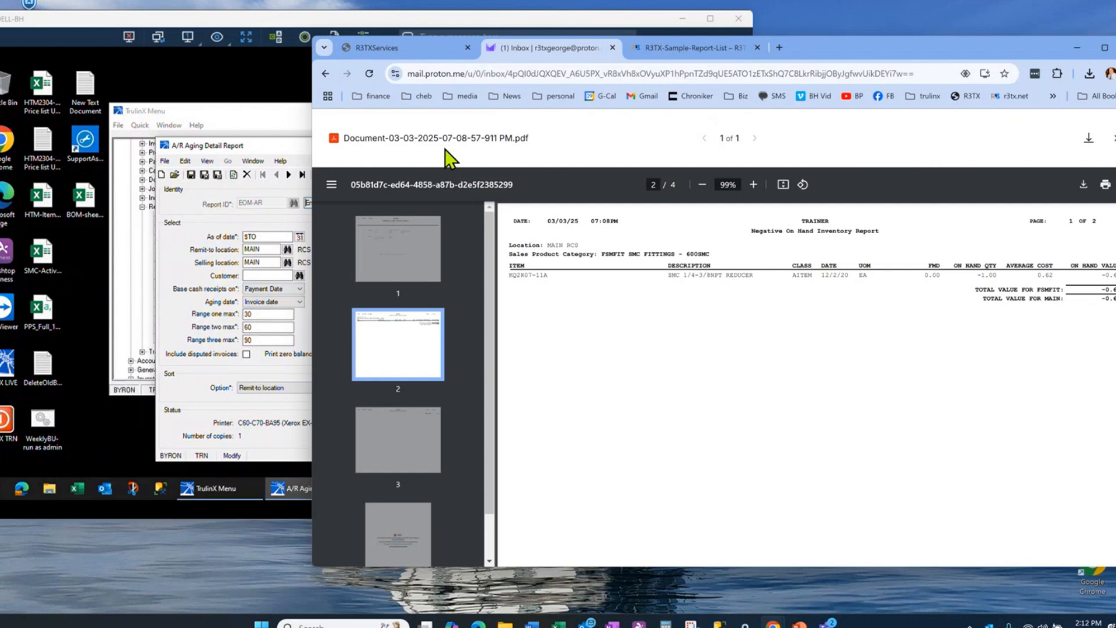
pyautogui.click(324, 73)
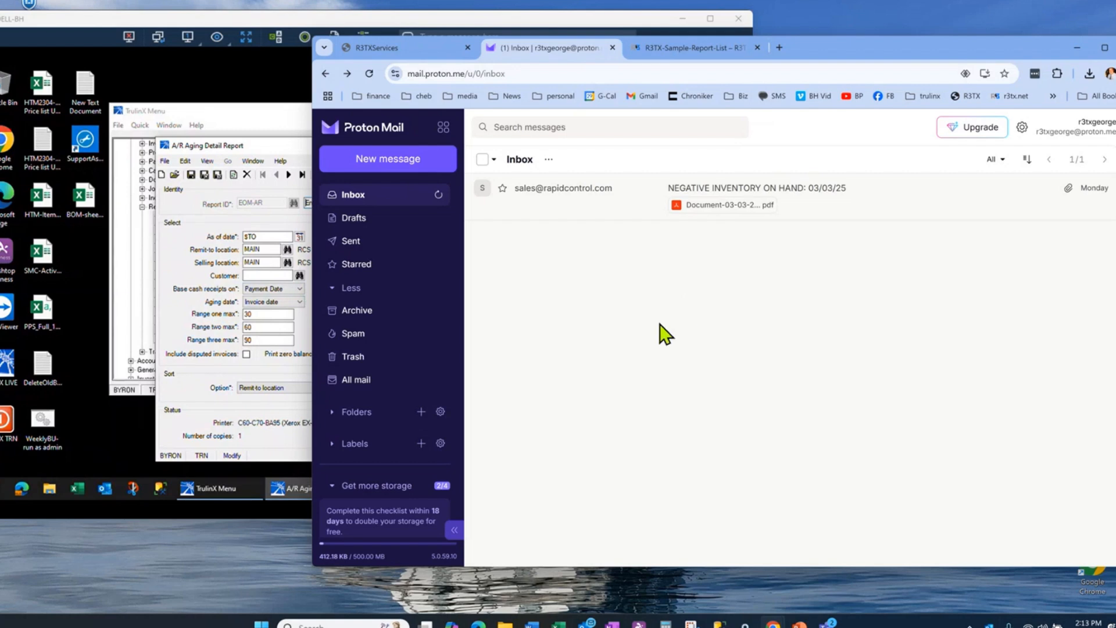
# Step: Close the A/R Aging Detail Report and TrulinX menu, and end the remote desktop session
pyautogui.click(170, 323)
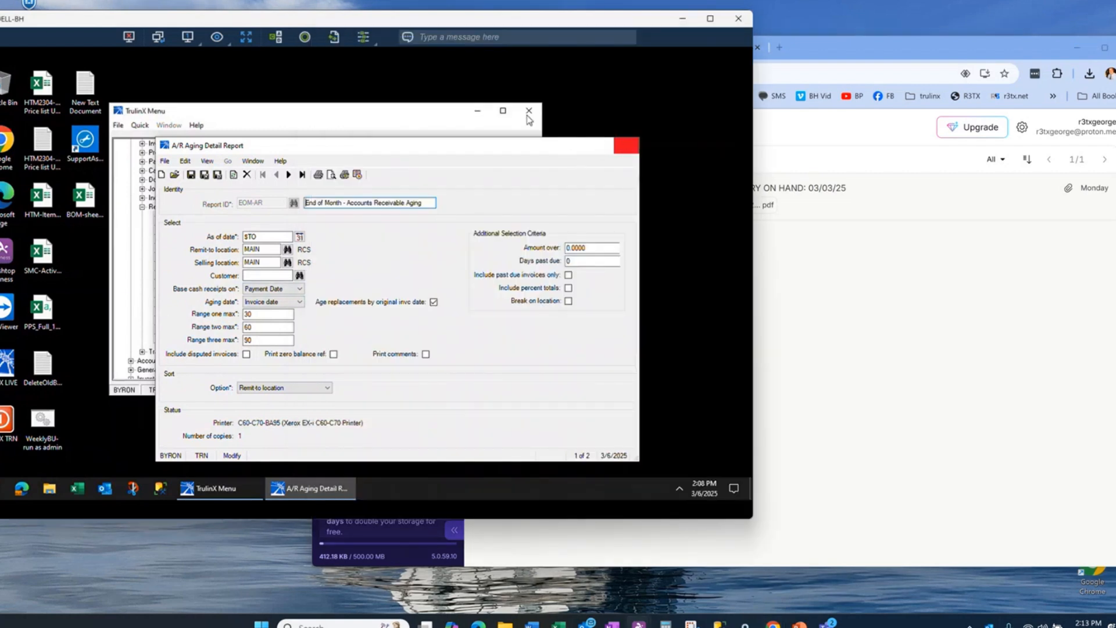
pyautogui.click(626, 146)
pyautogui.click(557, 105)
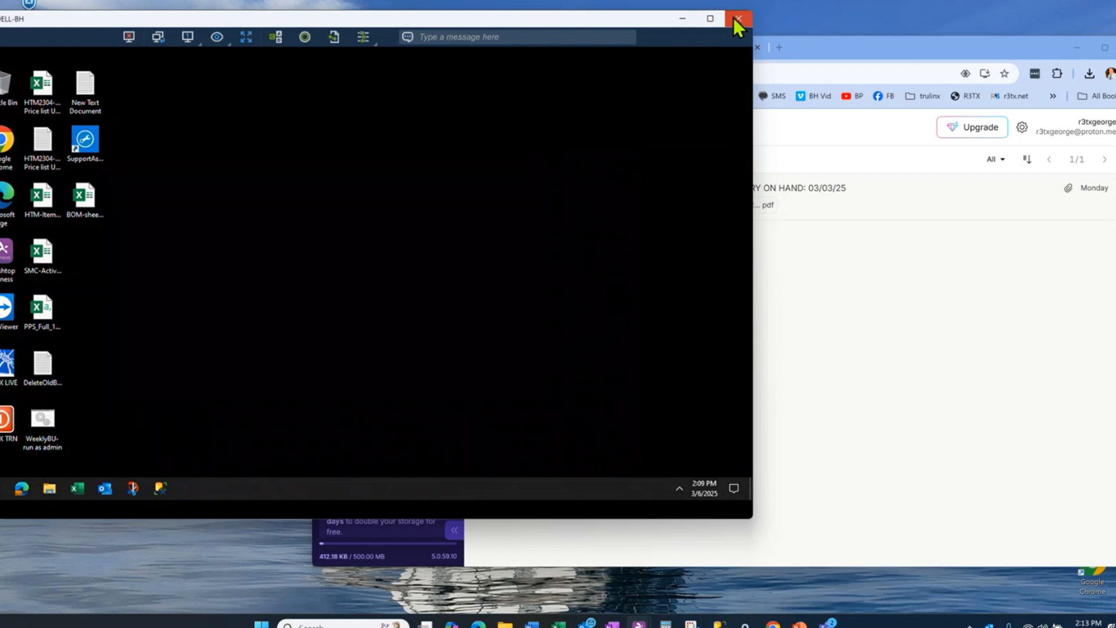
pyautogui.click(736, 18)
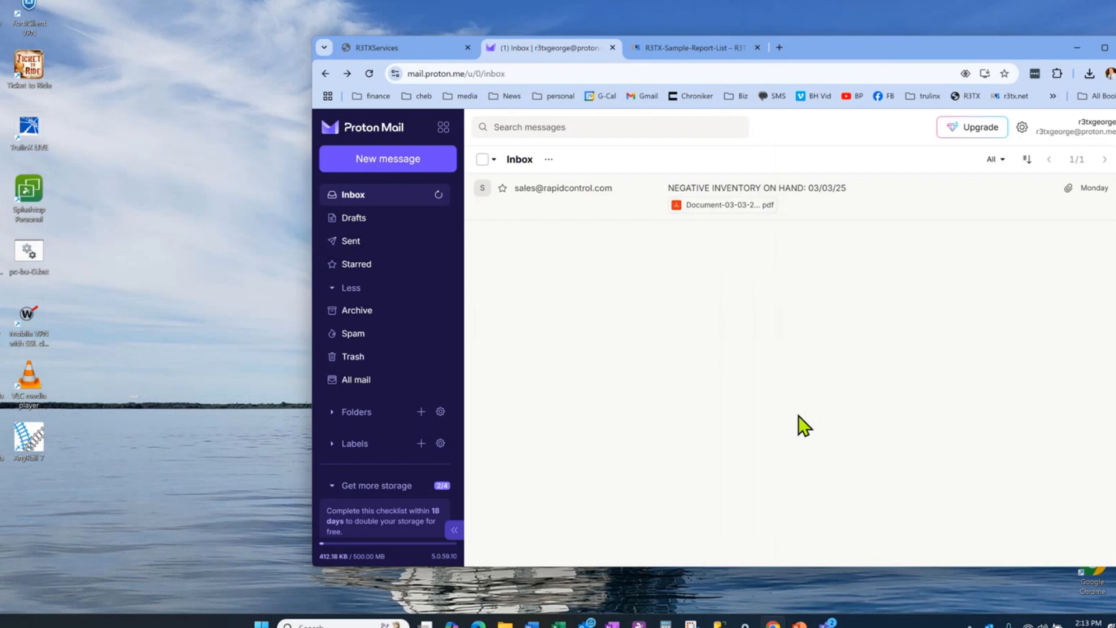
# Step: Switch to R3TX Services and open the New Customer Quick List SQL report for editing
pyautogui.click(403, 50)
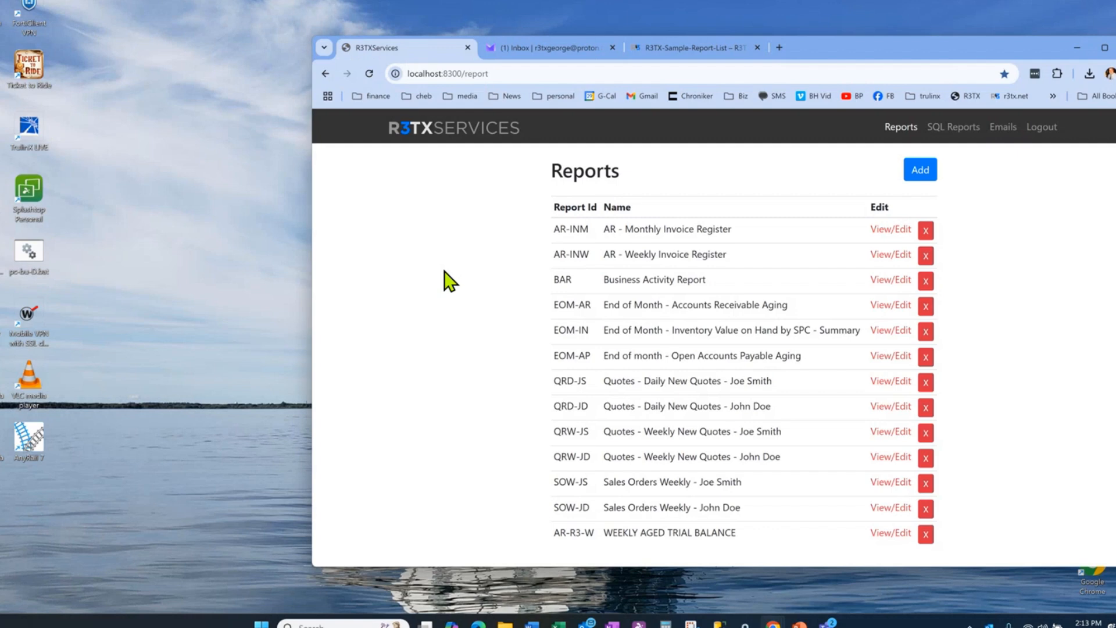
pyautogui.click(961, 131)
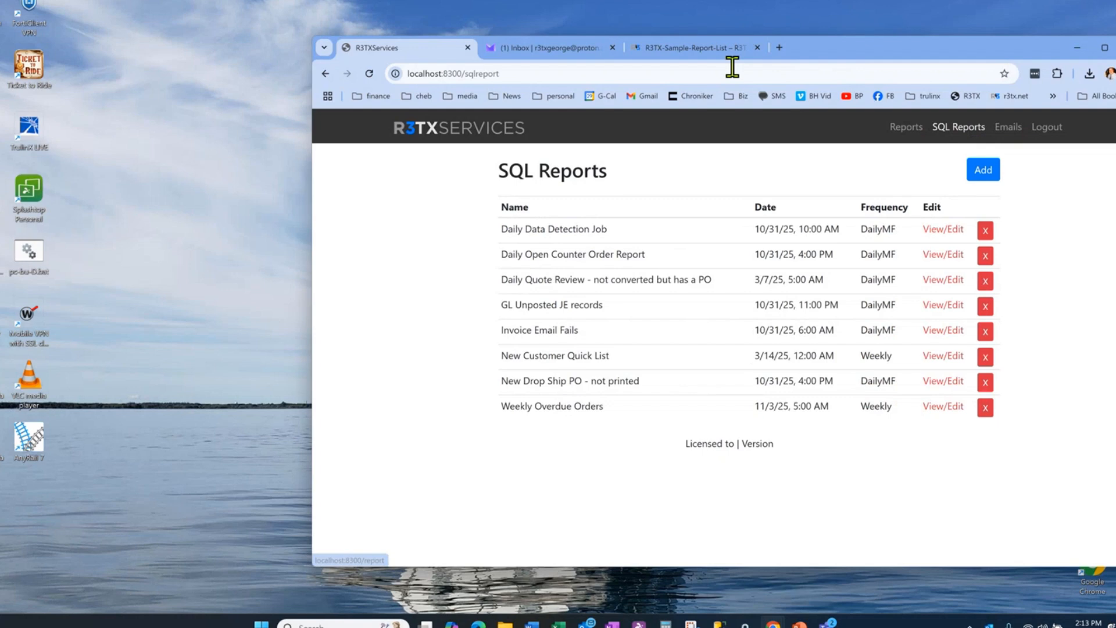
pyautogui.moveTo(869, 48); pyautogui.dragTo(695, 51)
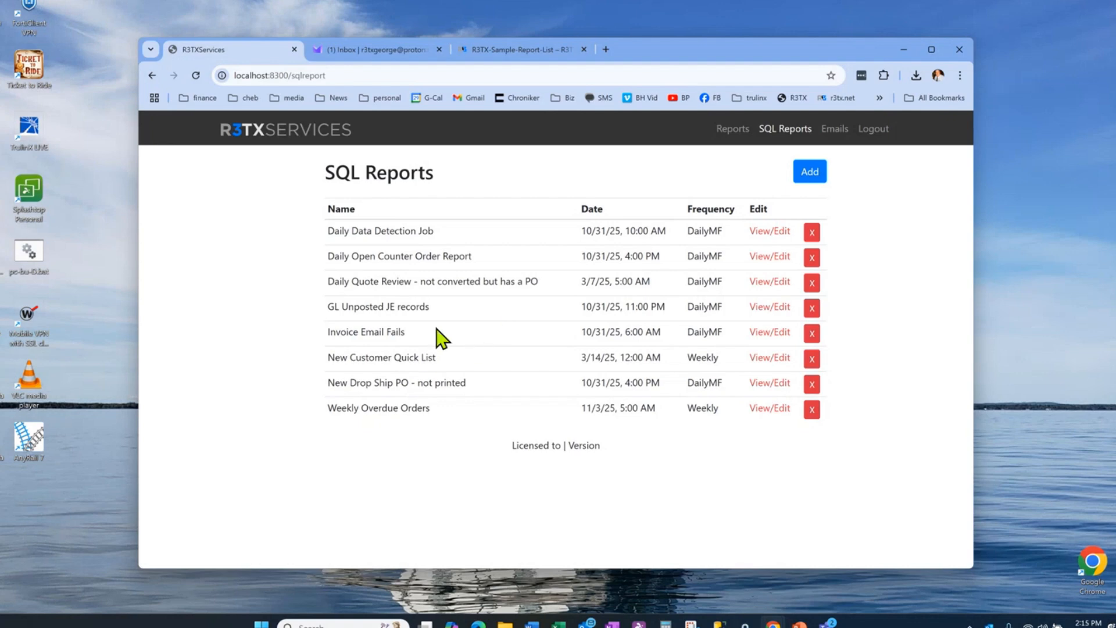
pyautogui.click(772, 359)
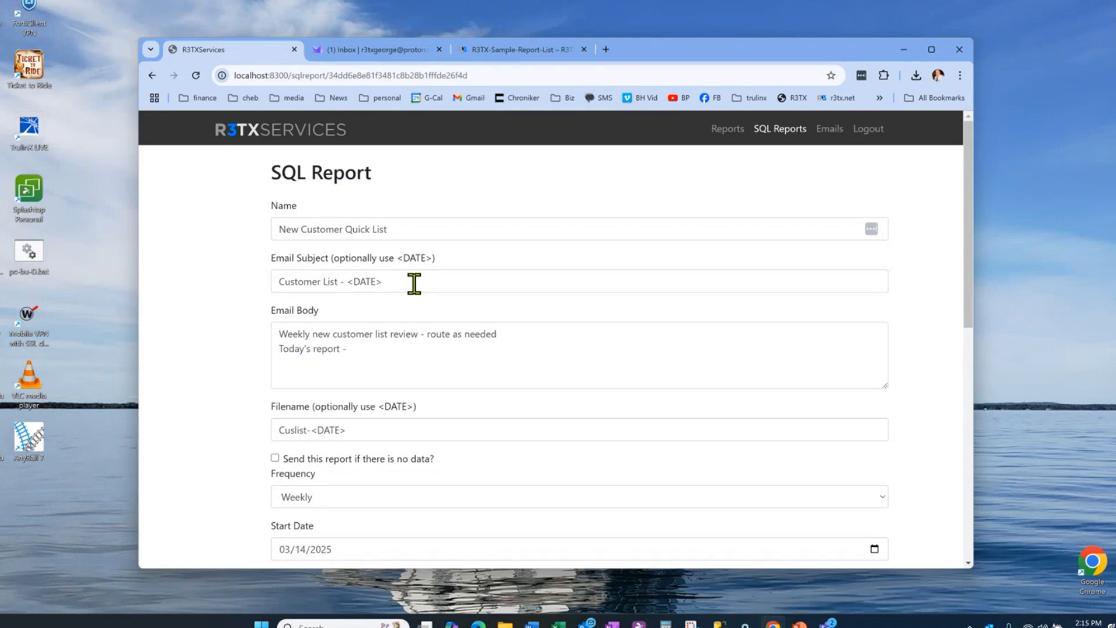
# Step: Add "seminar email" after "Today's report -" in the email body
pyautogui.click(382, 351)
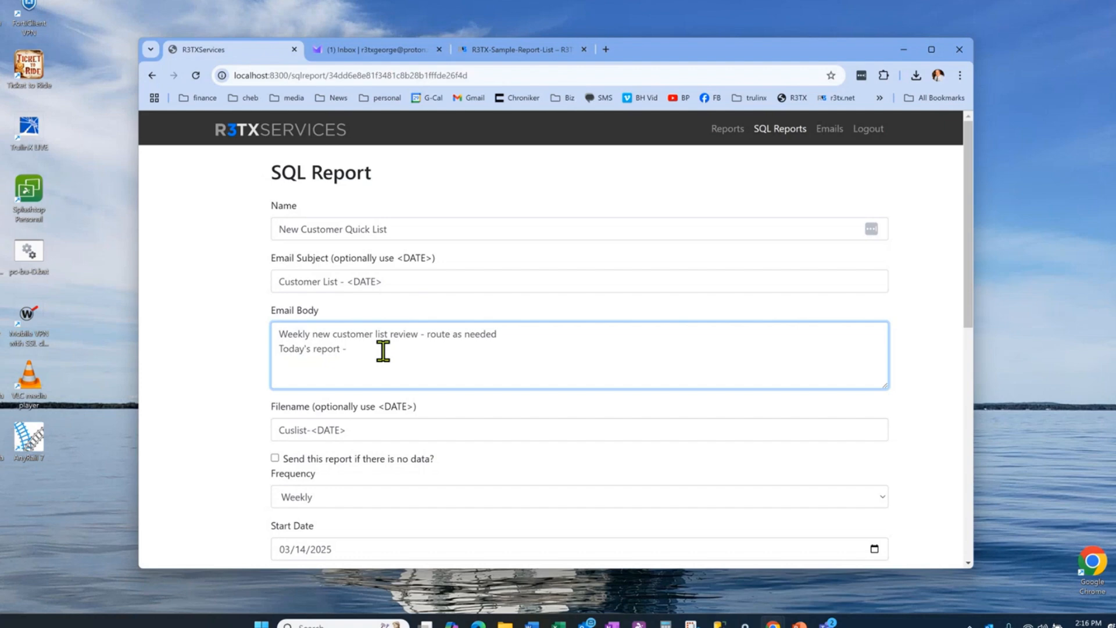
pyautogui.write('seminar email')
# Step: Examine the SQL report's no-data sending option, frequency choices, start date, run time and SQL query
pyautogui.scroll(-1, 644, 319)
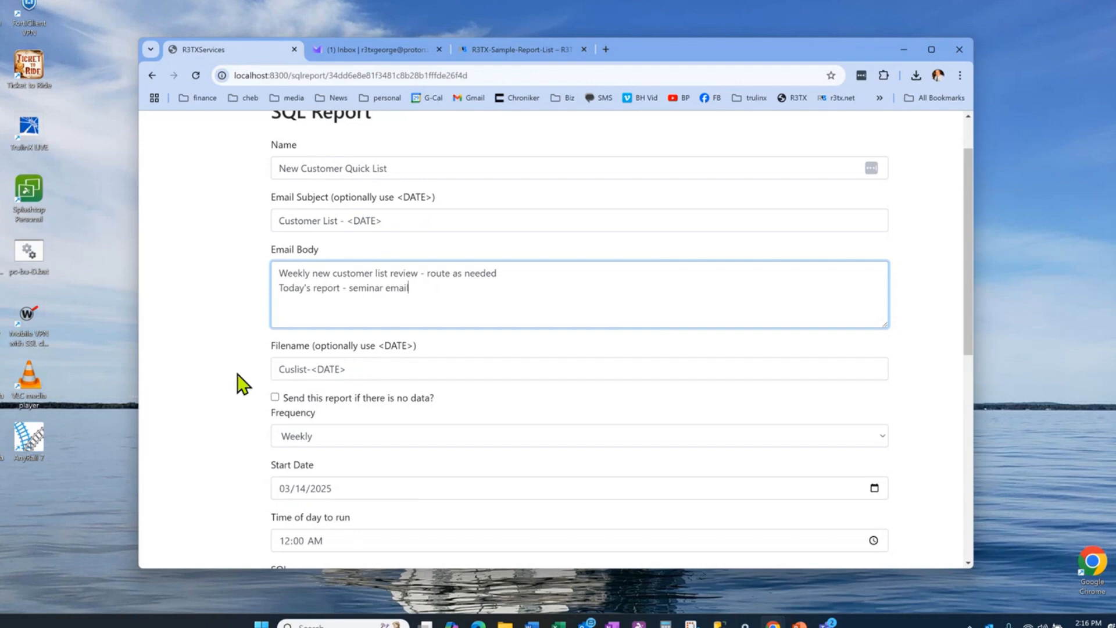
pyautogui.scroll(-1, 242, 382)
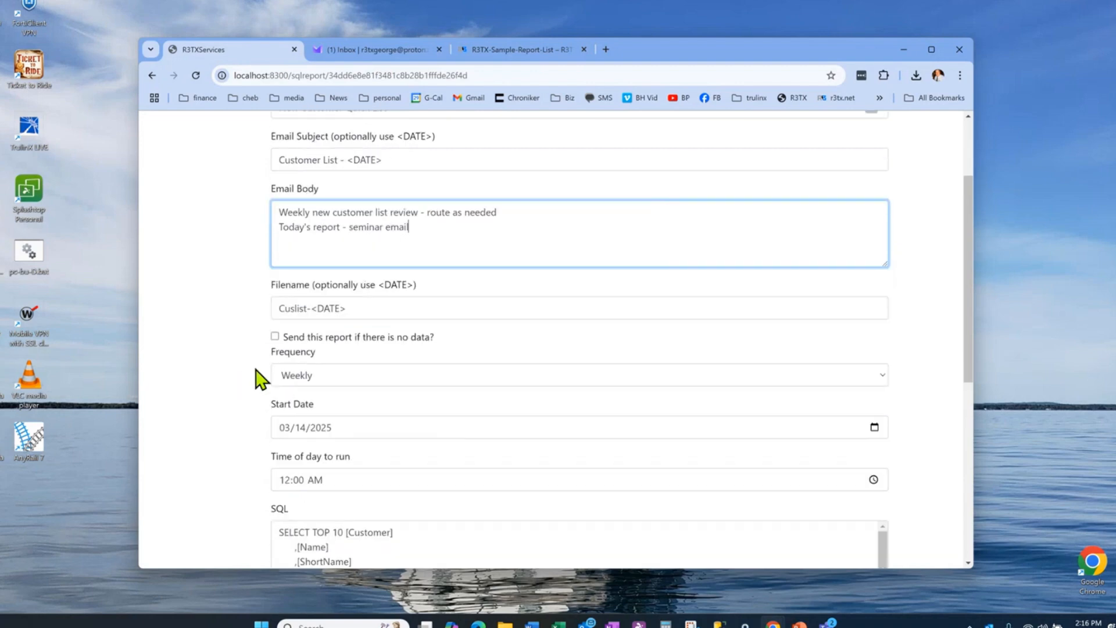
pyautogui.click(275, 337)
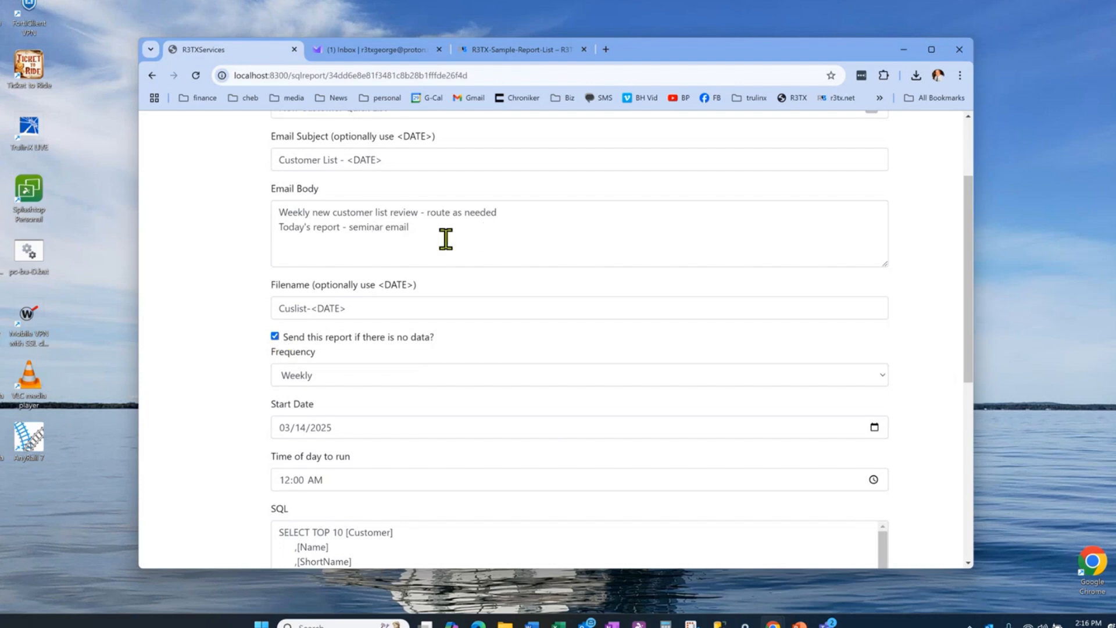
pyautogui.click(275, 336)
pyautogui.scroll(-1, 167, 341)
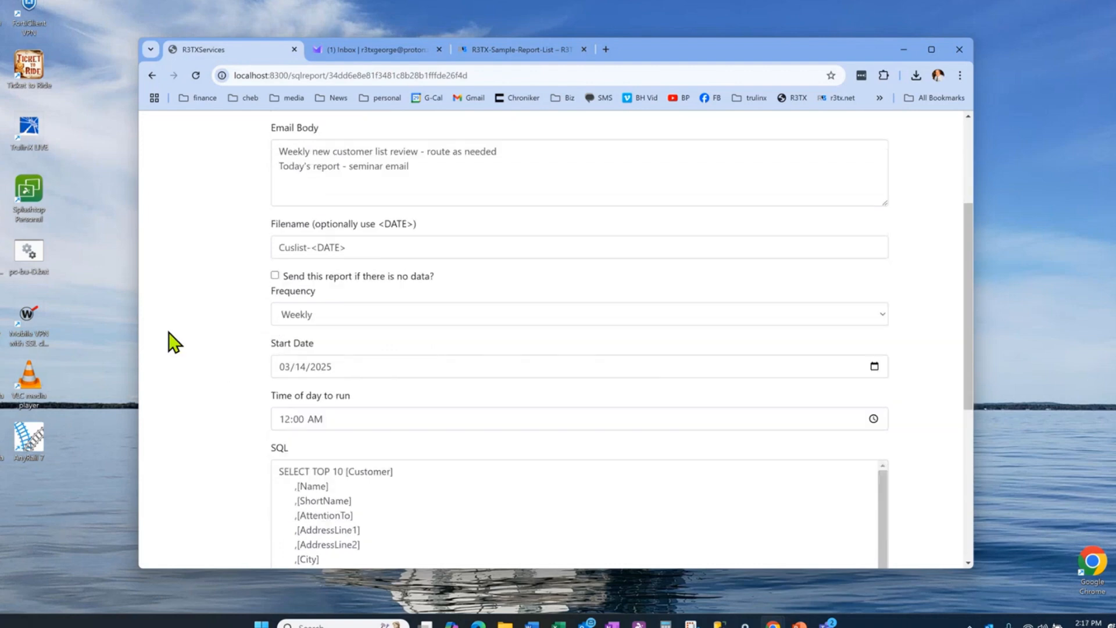
pyautogui.click(345, 316)
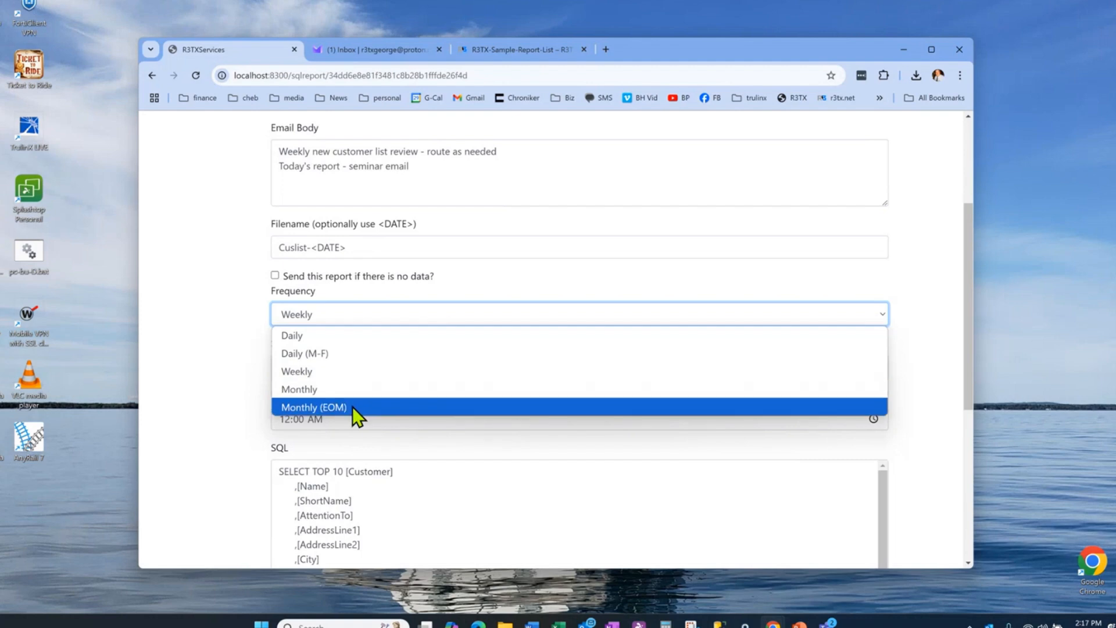
pyautogui.click(333, 371)
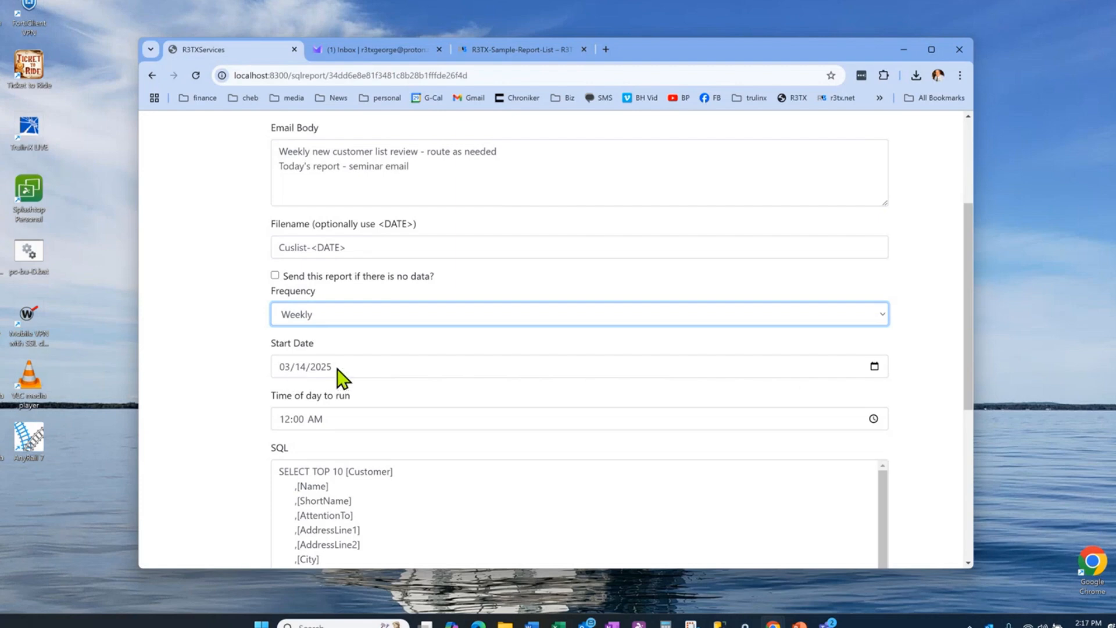
pyautogui.scroll(-1, 343, 378)
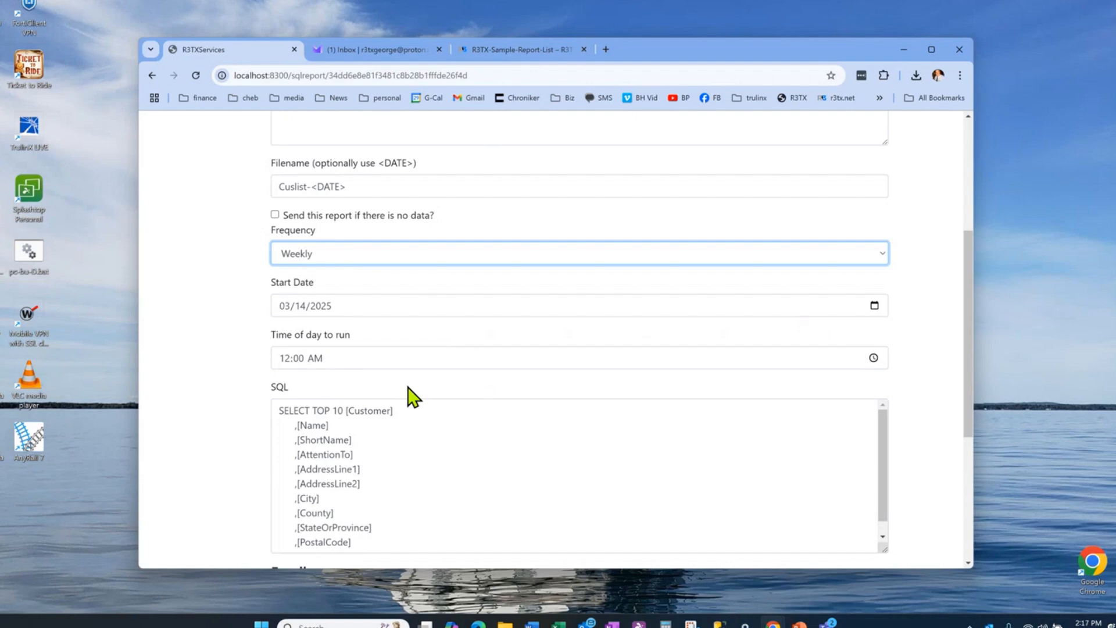
pyautogui.scroll(-1, 407, 387)
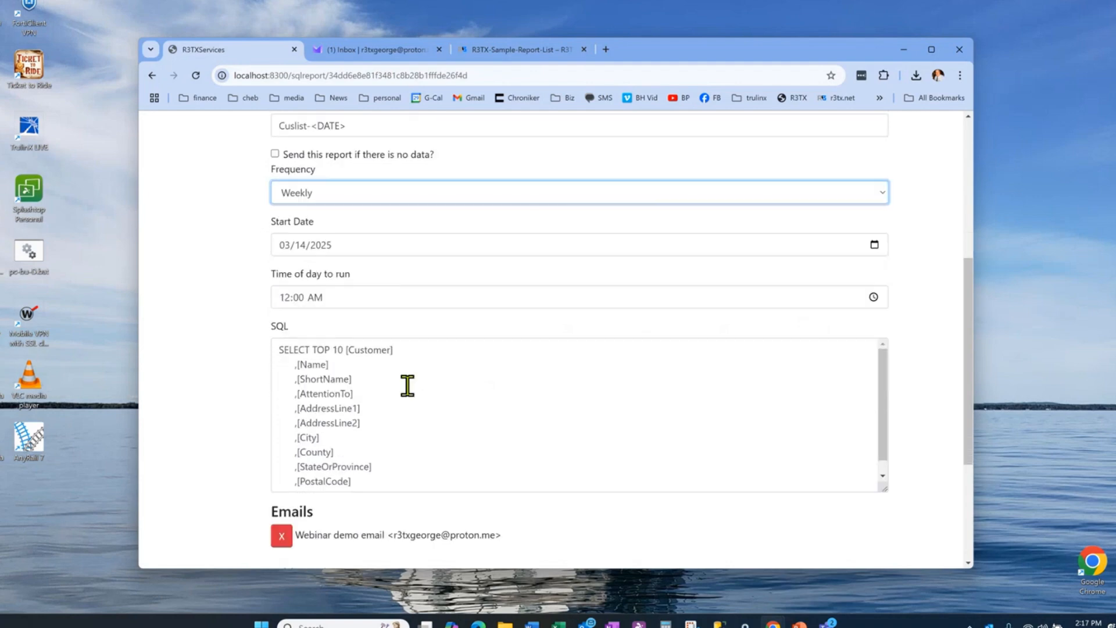
# Step: Examine the full SQL query down to its commented date condition and the recipients available for the report
pyautogui.click(407, 386)
pyautogui.scroll(-1, 408, 385)
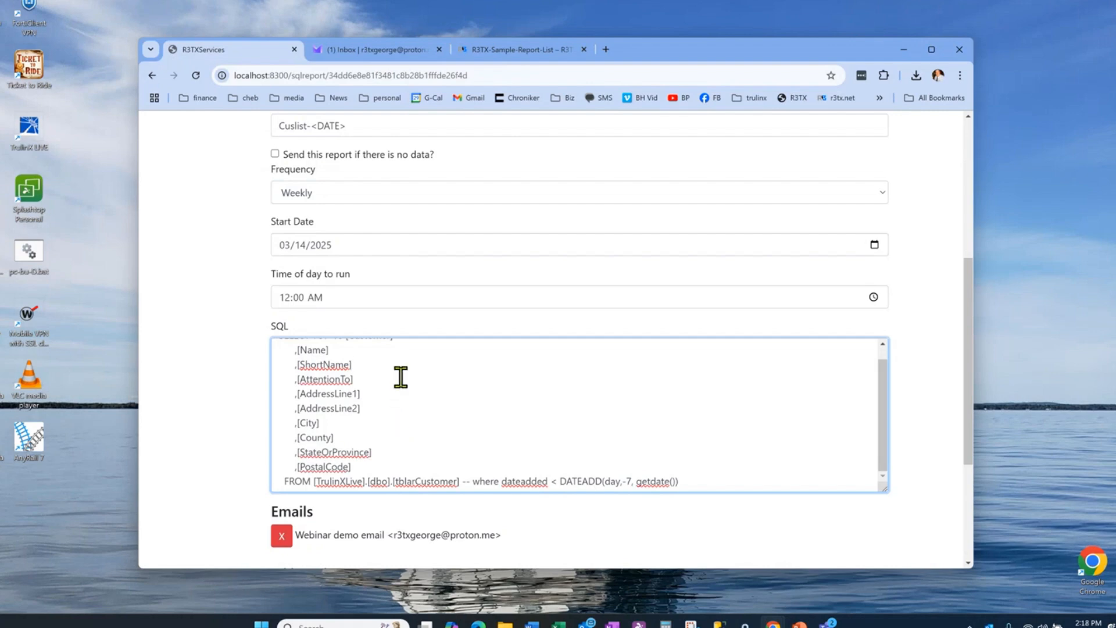
pyautogui.scroll(2, 401, 377)
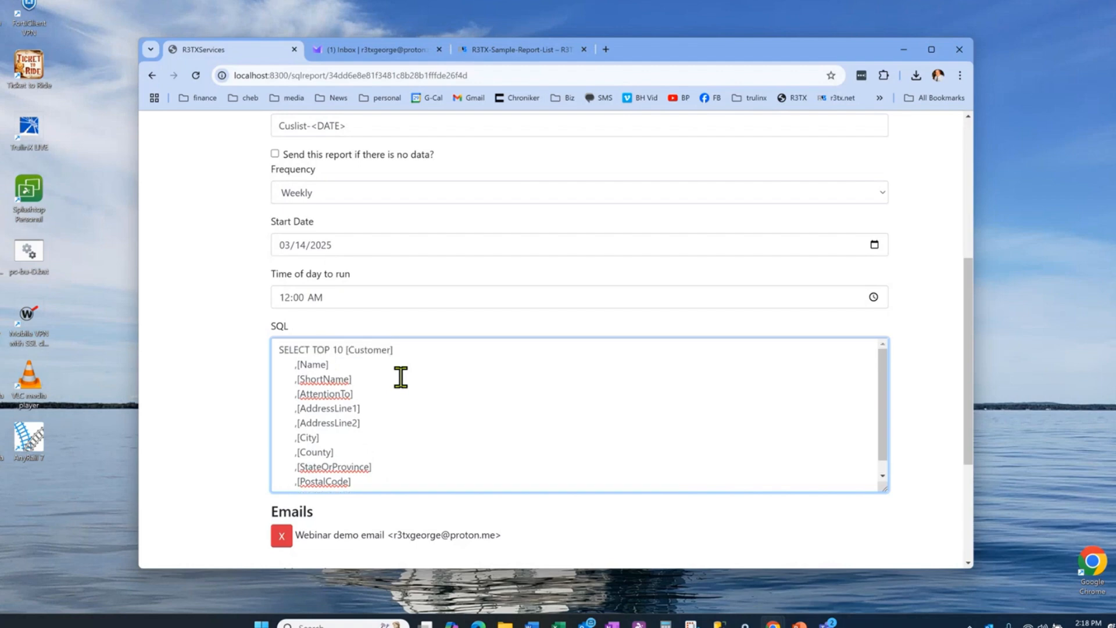
pyautogui.scroll(-1, 401, 377)
pyautogui.scroll(-1, 401, 377)
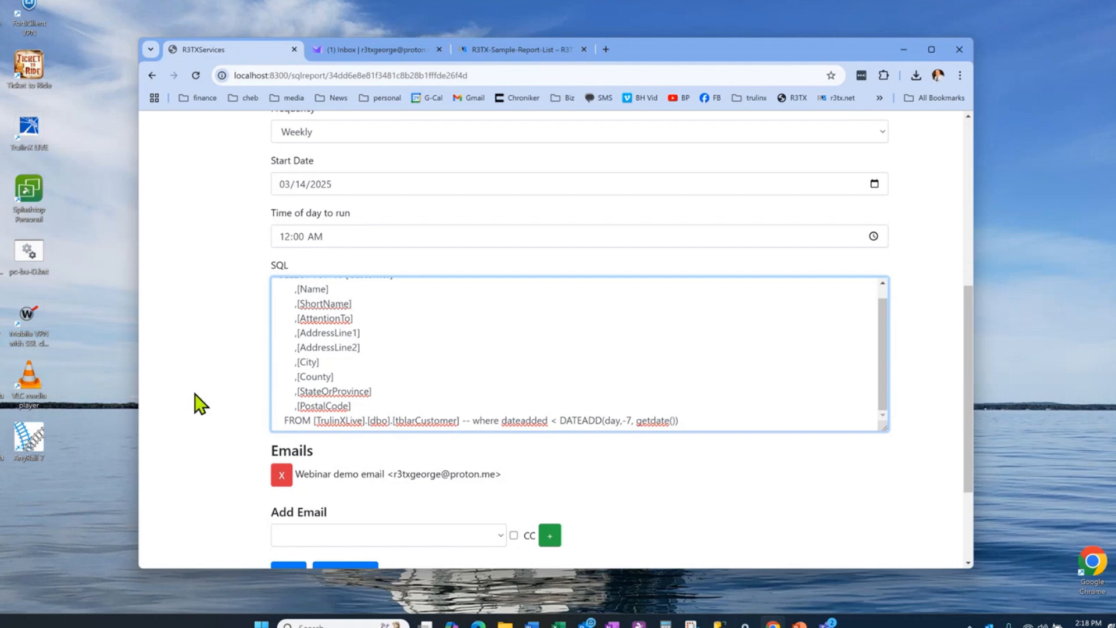
pyautogui.scroll(-1, 201, 403)
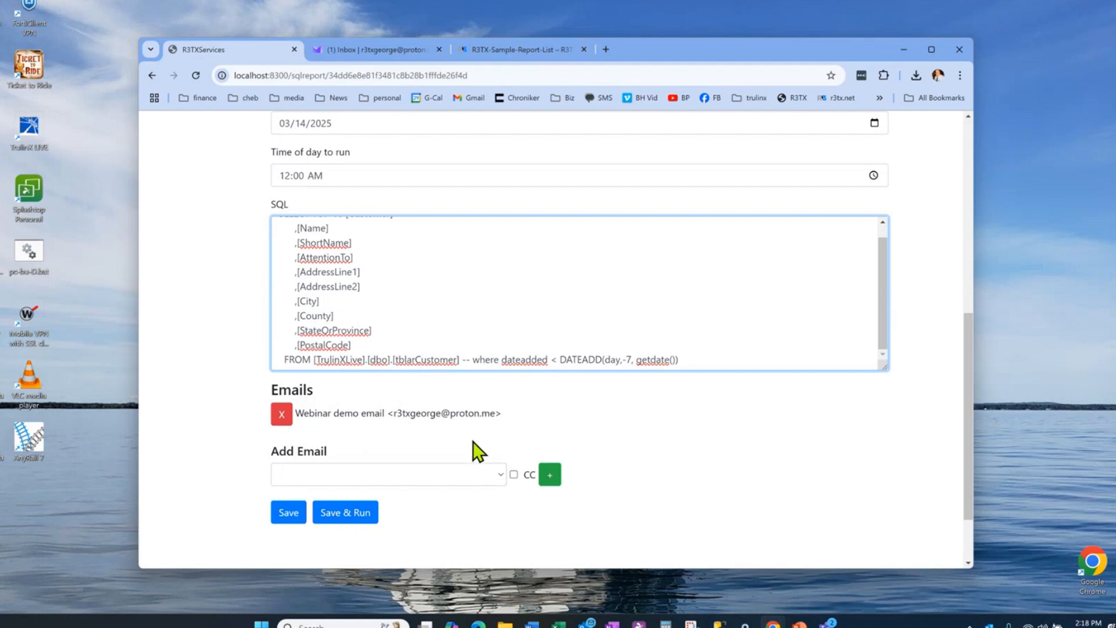
pyautogui.click(500, 469)
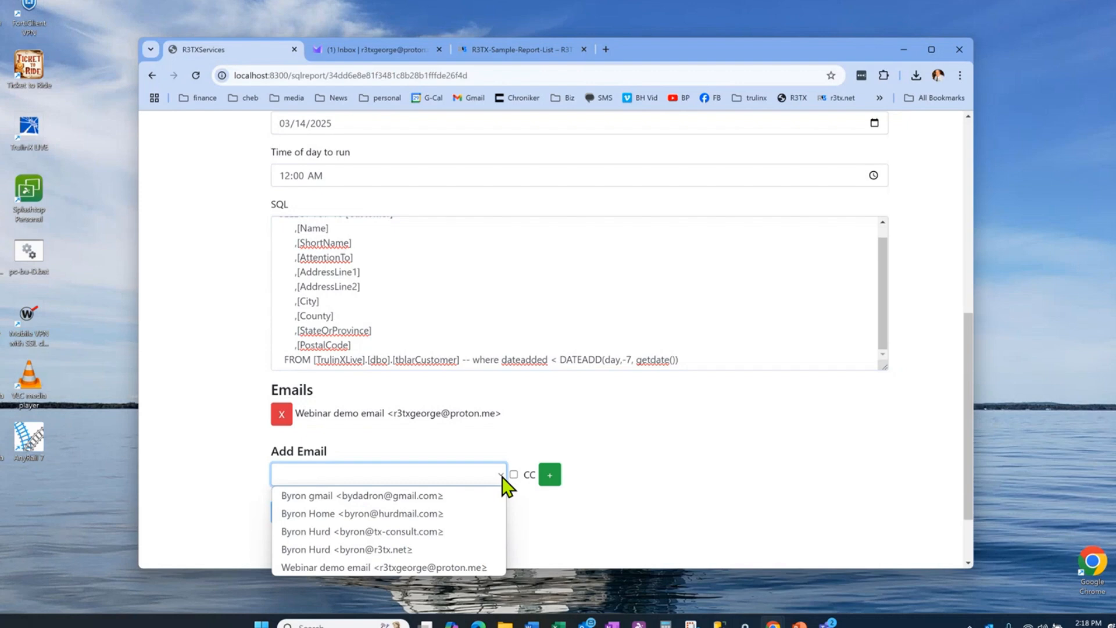
pyautogui.click(560, 407)
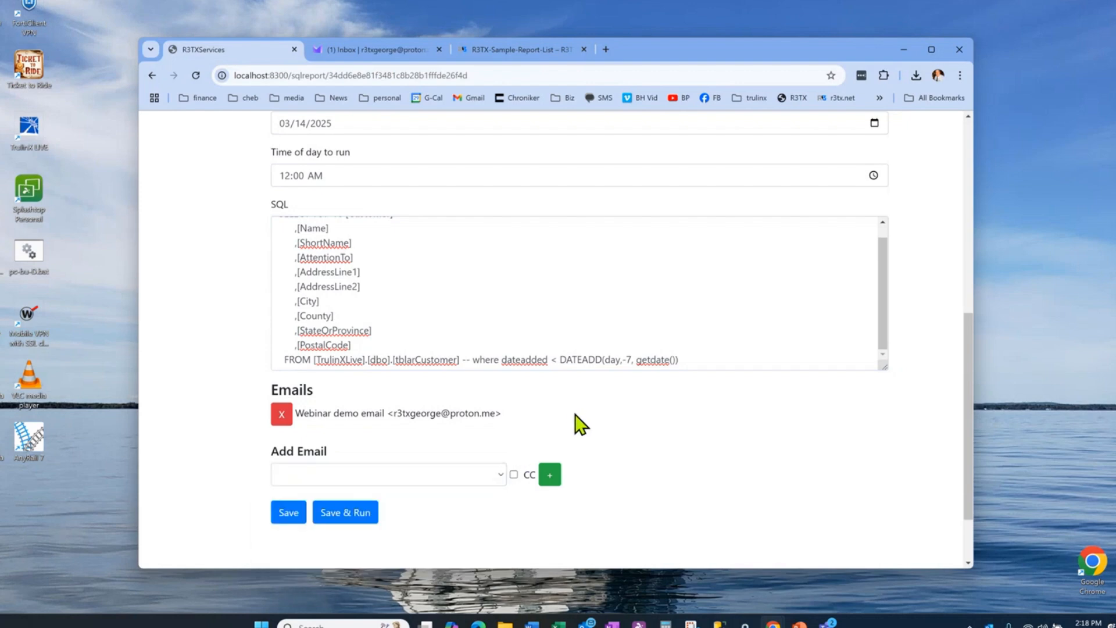
# Step: Save the New Customer Quick List SQL report and run it to send it by email
pyautogui.click(284, 513)
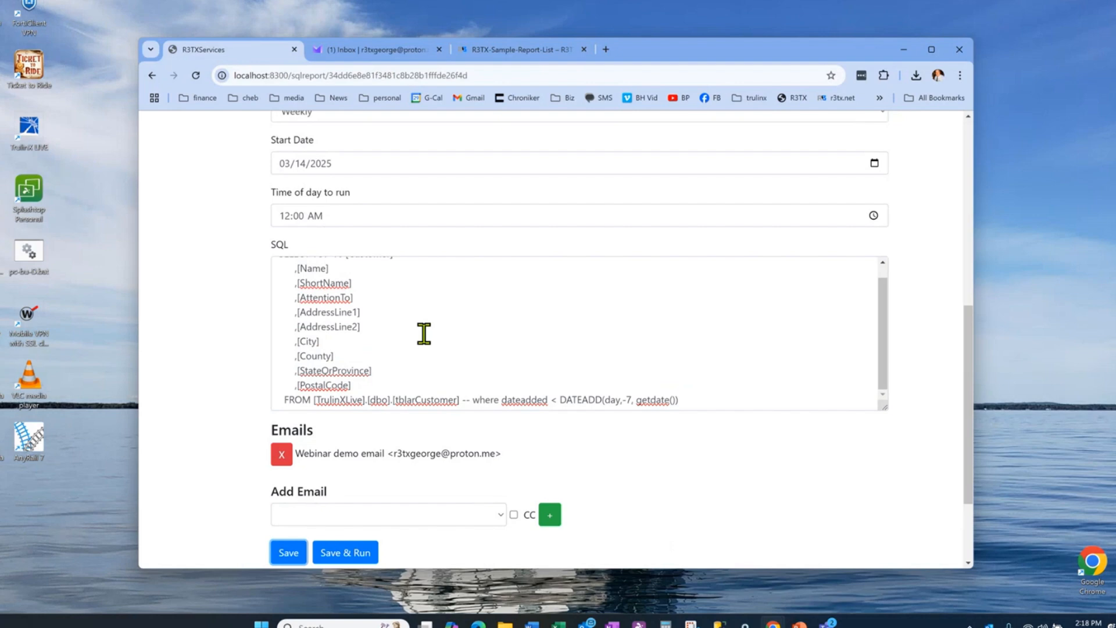
pyautogui.scroll(-1, 424, 333)
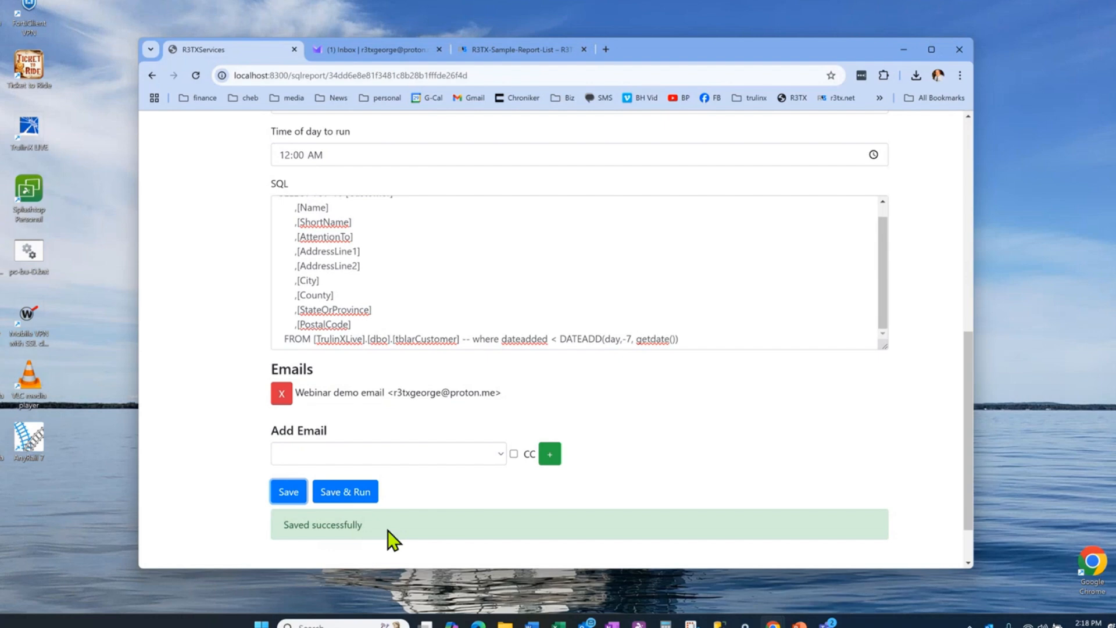
pyautogui.click(352, 497)
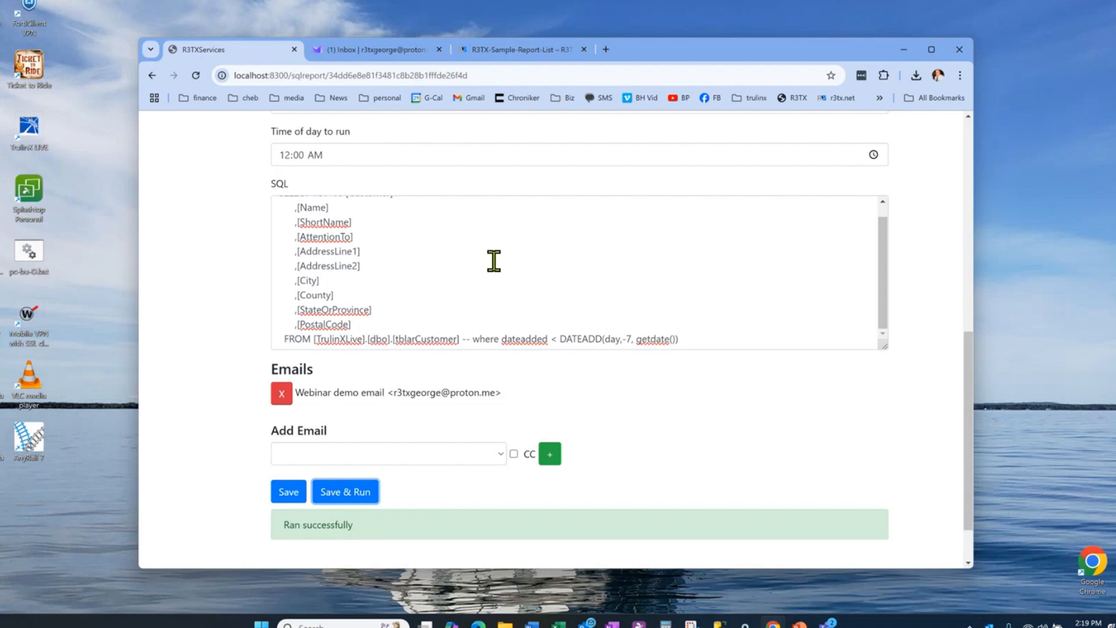
pyautogui.scroll(1, 493, 261)
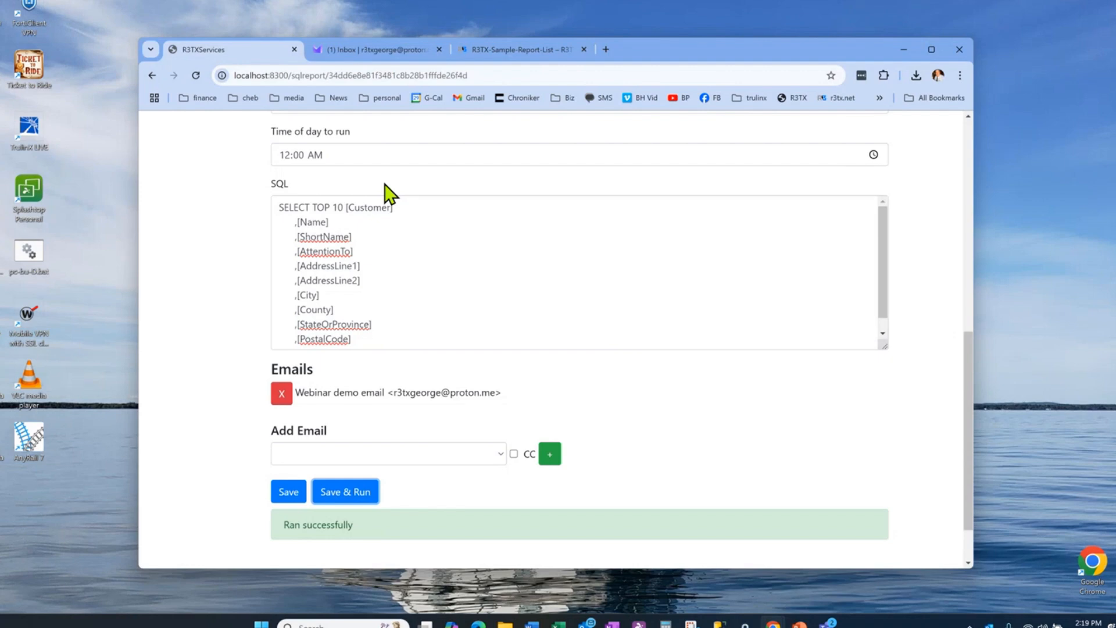
# Step: Switch to Proton Mail, open the "Customer List - 03-06-25" email, and download and open its Cuslist-03-06-25.xlsx attachment
pyautogui.click(374, 46)
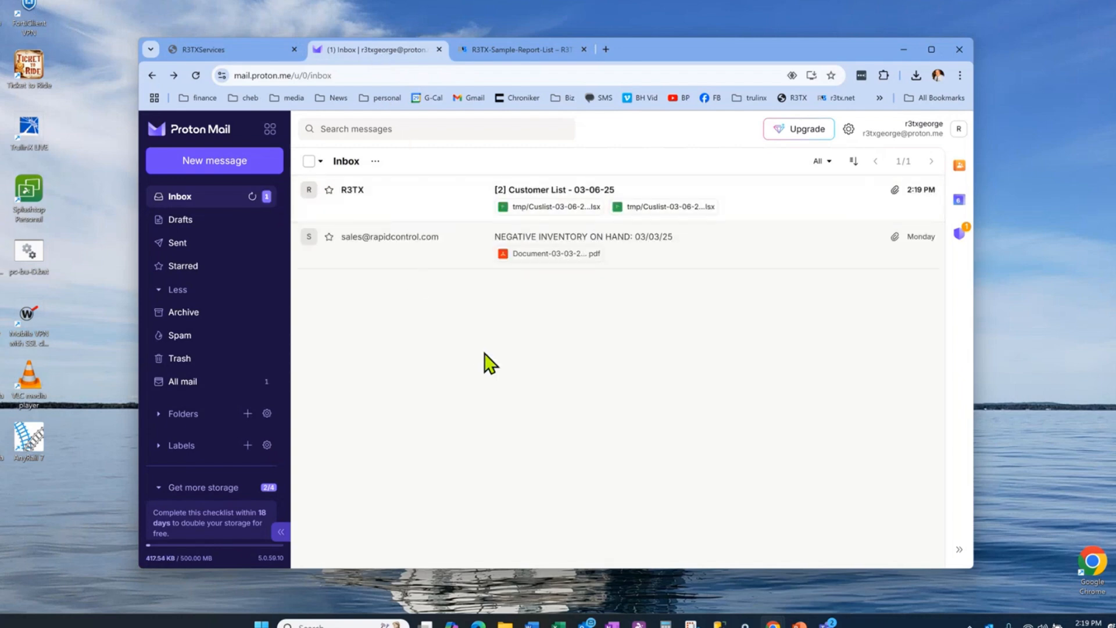
pyautogui.click(545, 191)
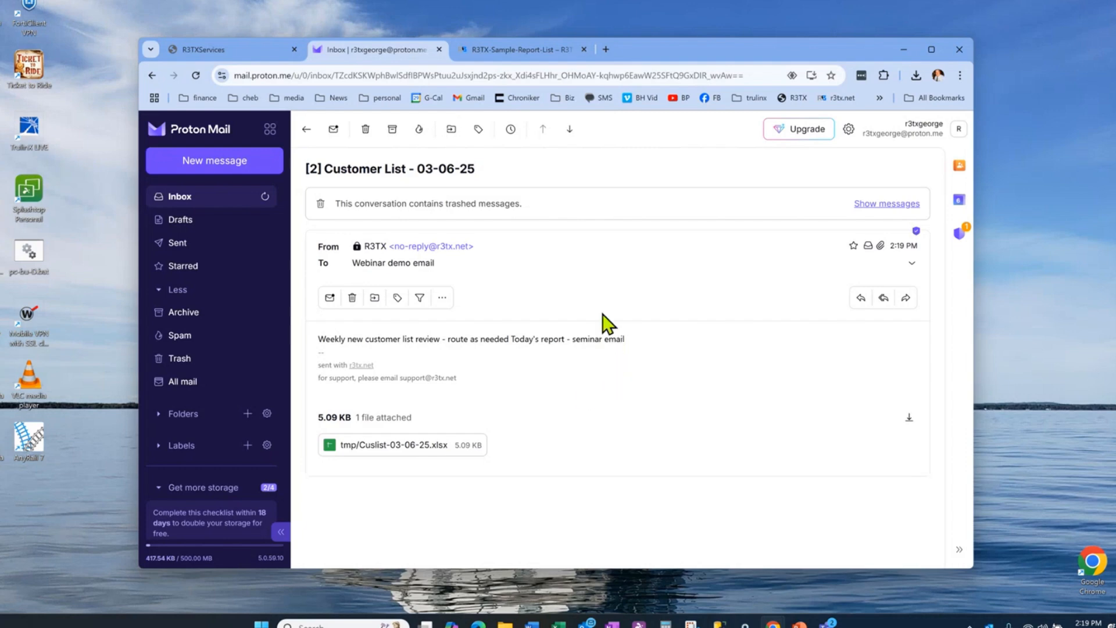
pyautogui.click(394, 447)
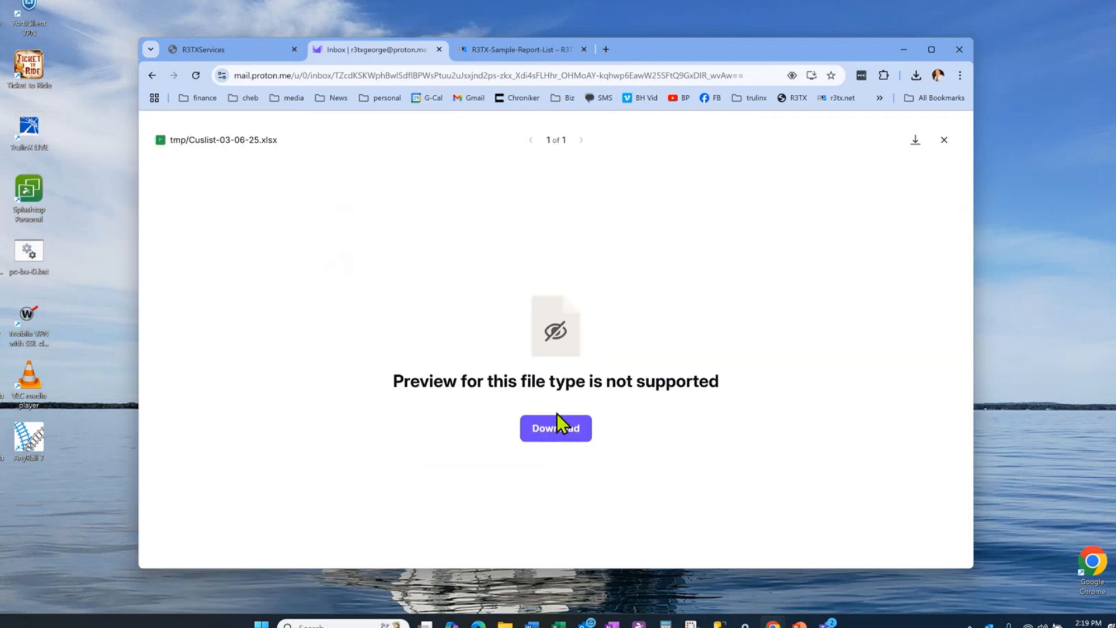
pyautogui.click(557, 427)
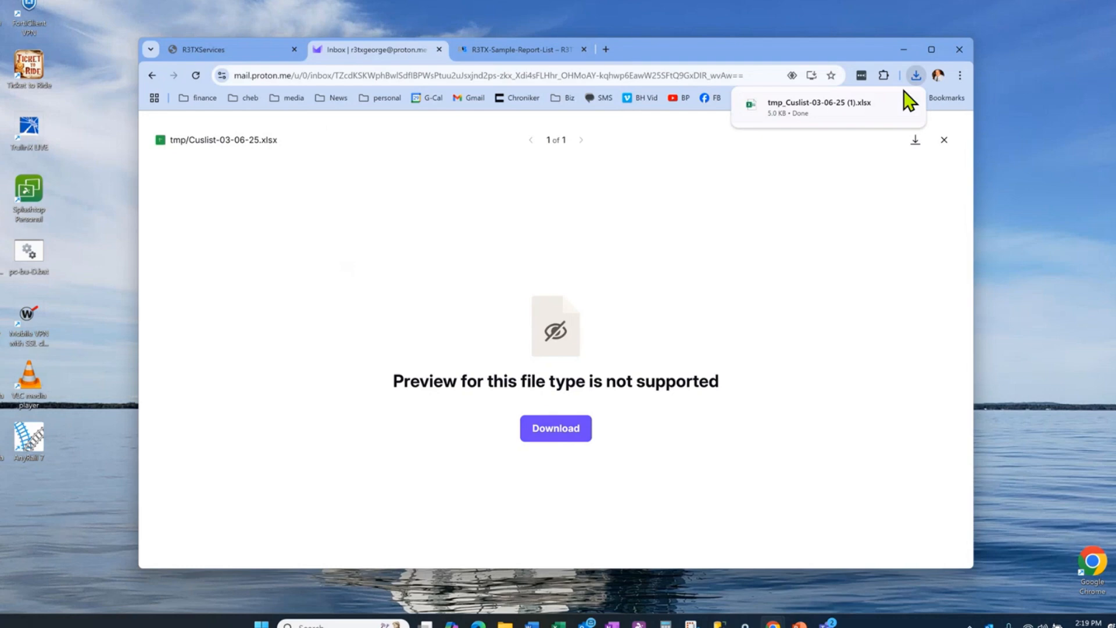
pyautogui.click(898, 106)
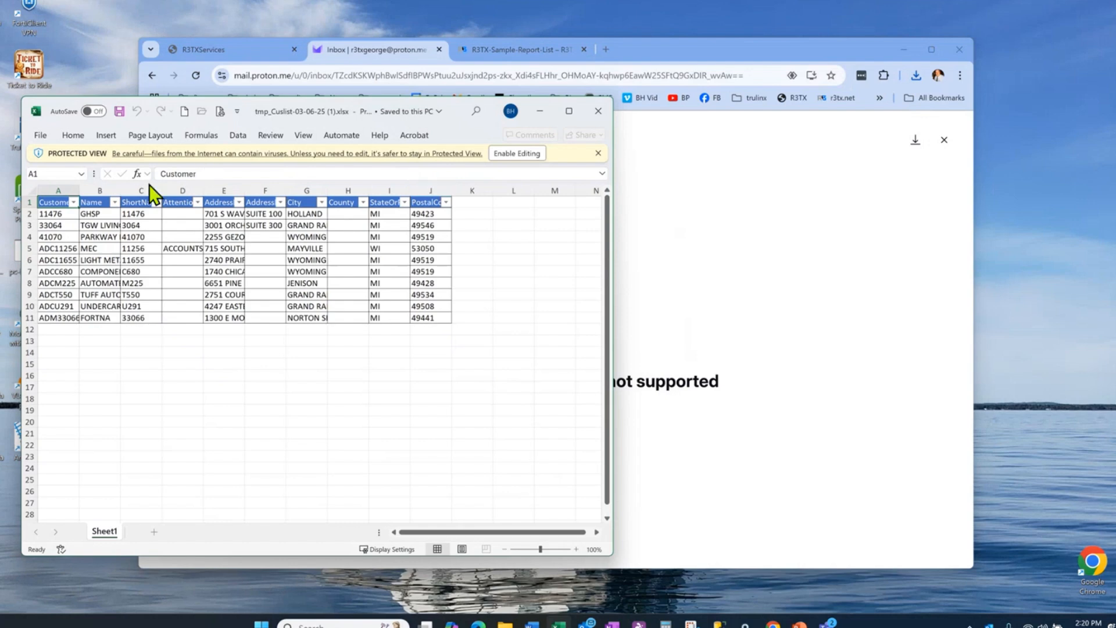
# Step: Enable editing in the customer list workbook and sort the rows by City from A to Z
pyautogui.click(526, 153)
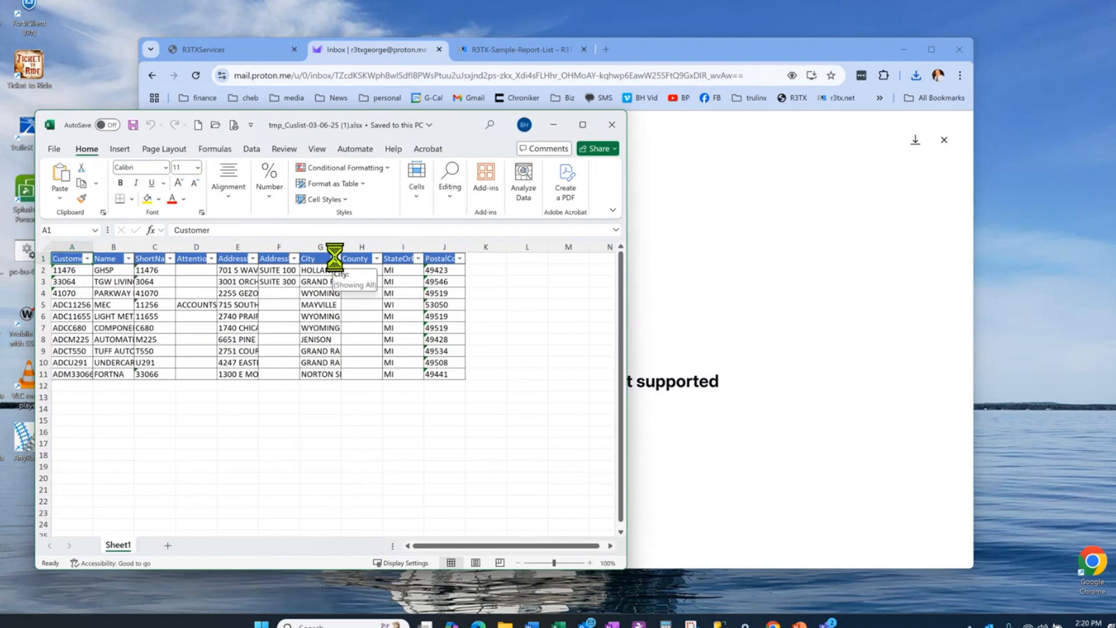
pyautogui.click(336, 259)
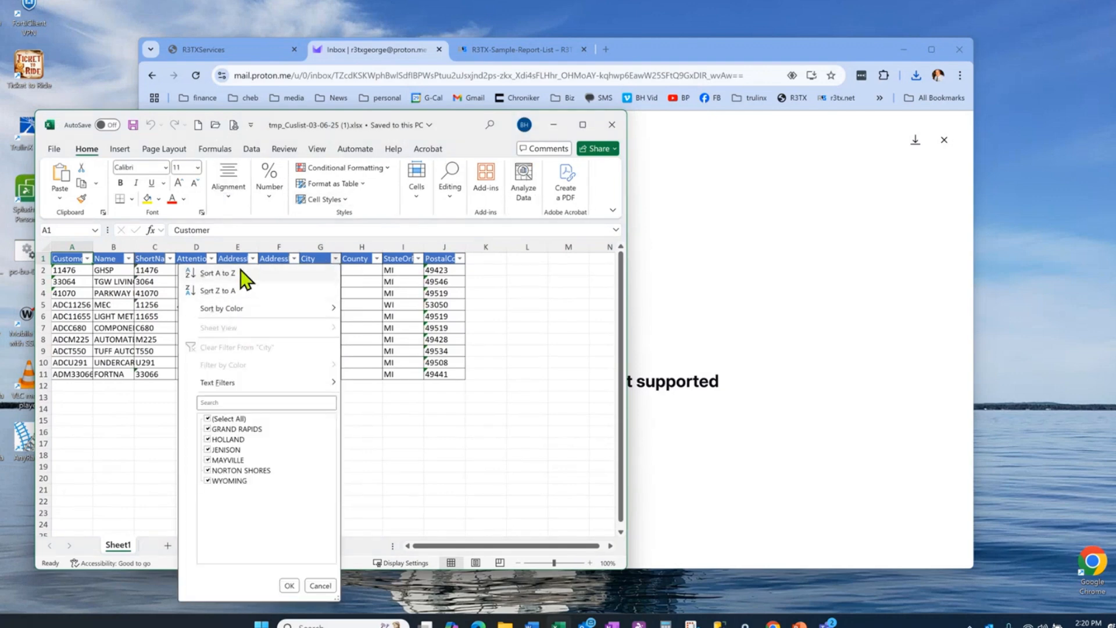
pyautogui.click(217, 272)
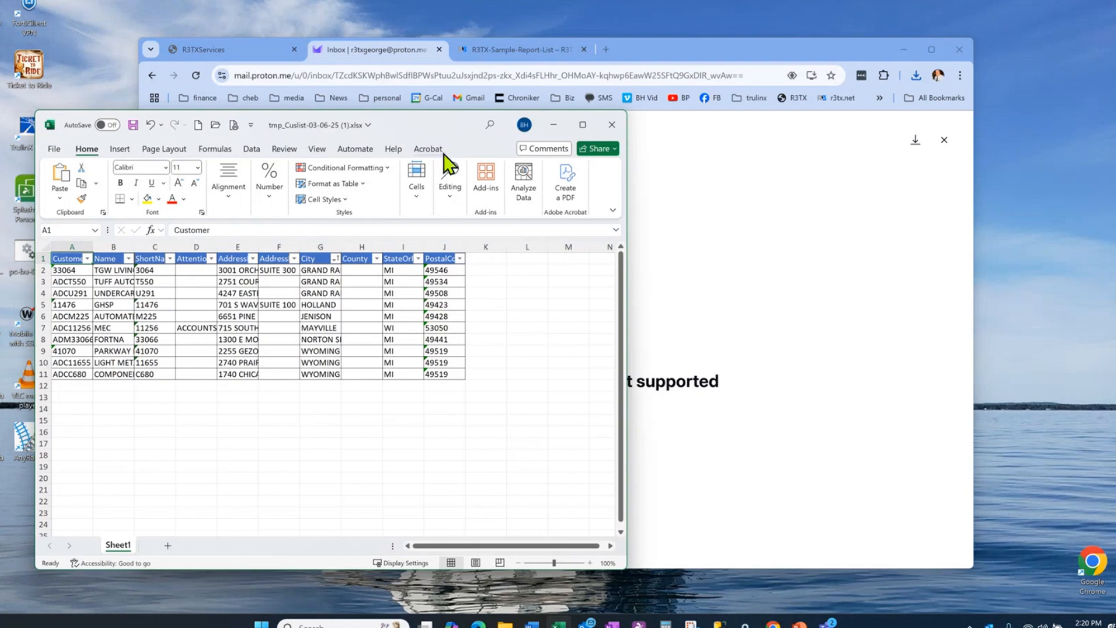
# Step: Close the customer list workbook without saving and switch to the R3TX Sample Report List web page
pyautogui.moveTo(408, 121); pyautogui.dragTo(442, 151)
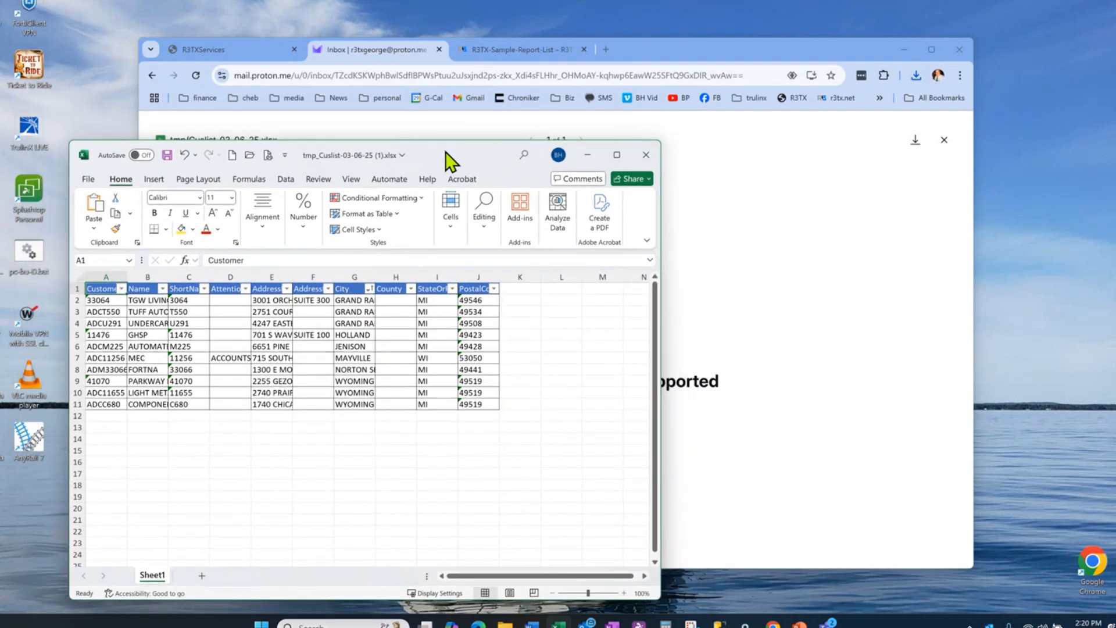
pyautogui.click(645, 153)
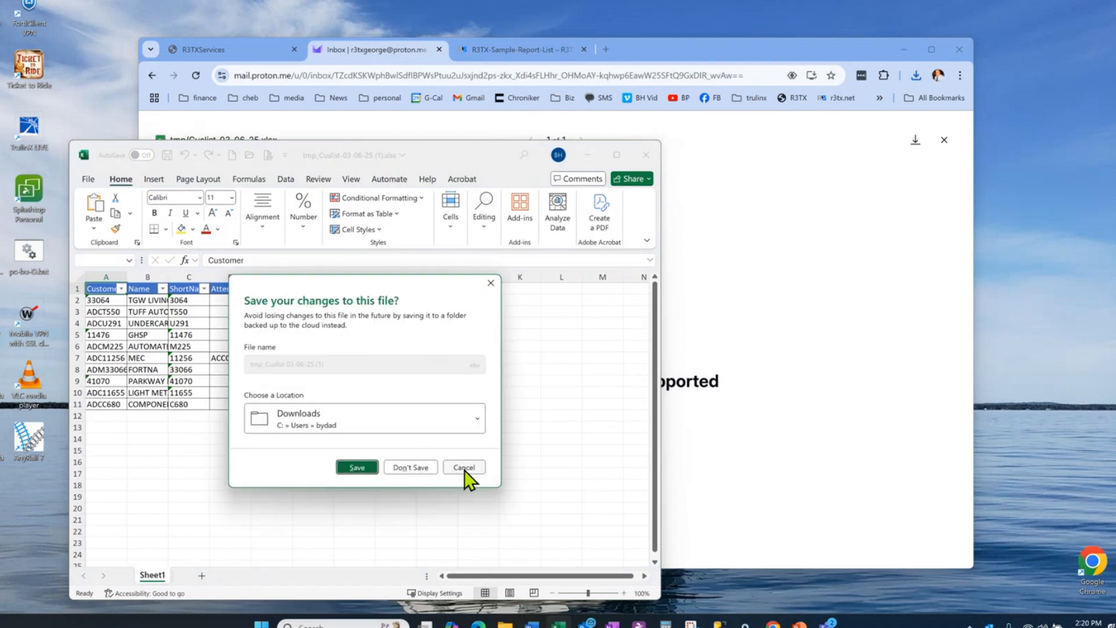
pyautogui.click(411, 467)
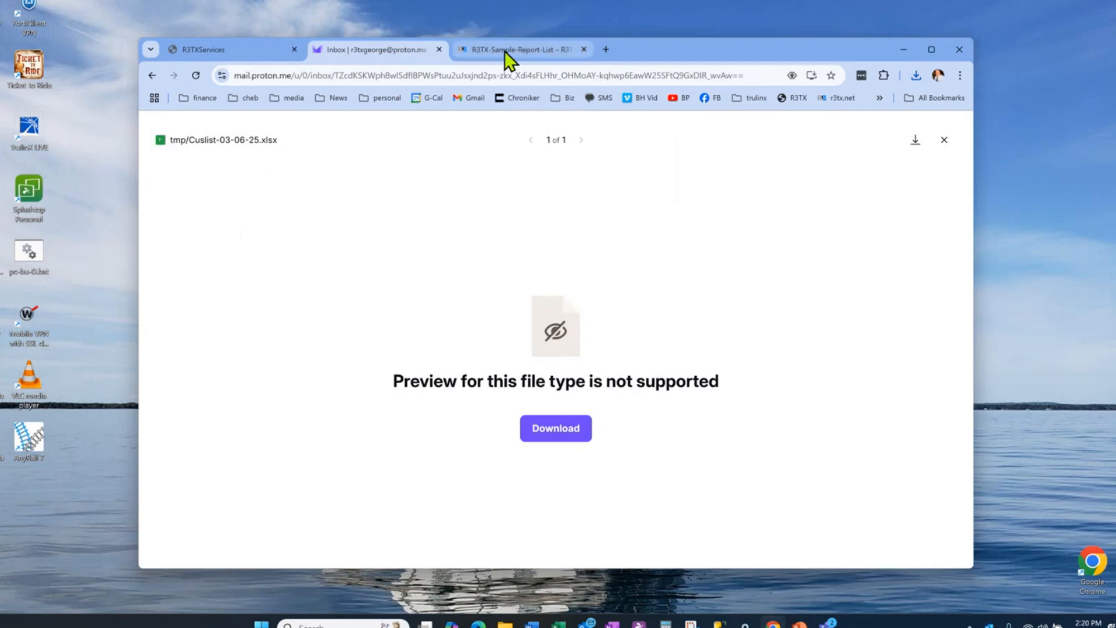
pyautogui.click(508, 50)
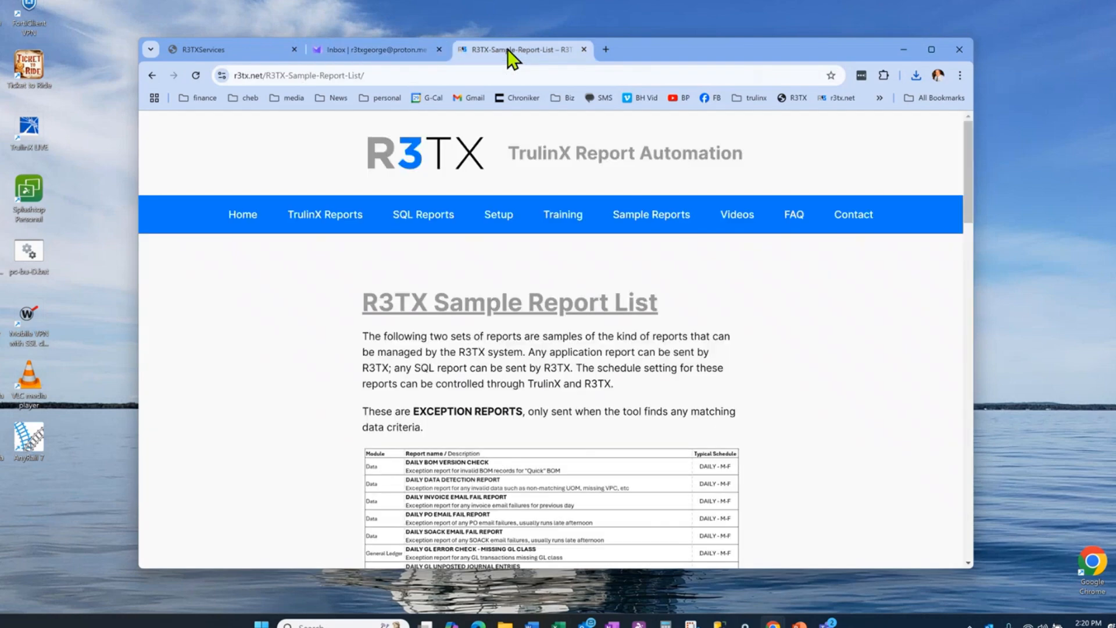